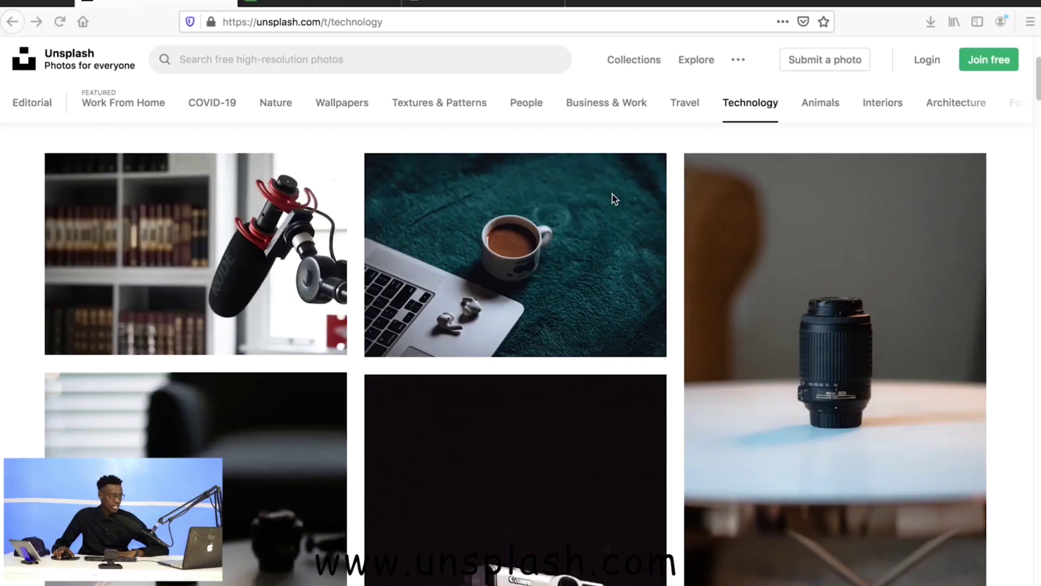
Copy the Unsplash photo of a hand holding a blank black phone, then switch to Photoshop.
{"action": "scroll", "coordinate": [613, 197], "scroll_direction": "down", "scroll_amount": 1}
{"action": "scroll", "coordinate": [619, 198], "scroll_direction": "down", "scroll_amount": 3}
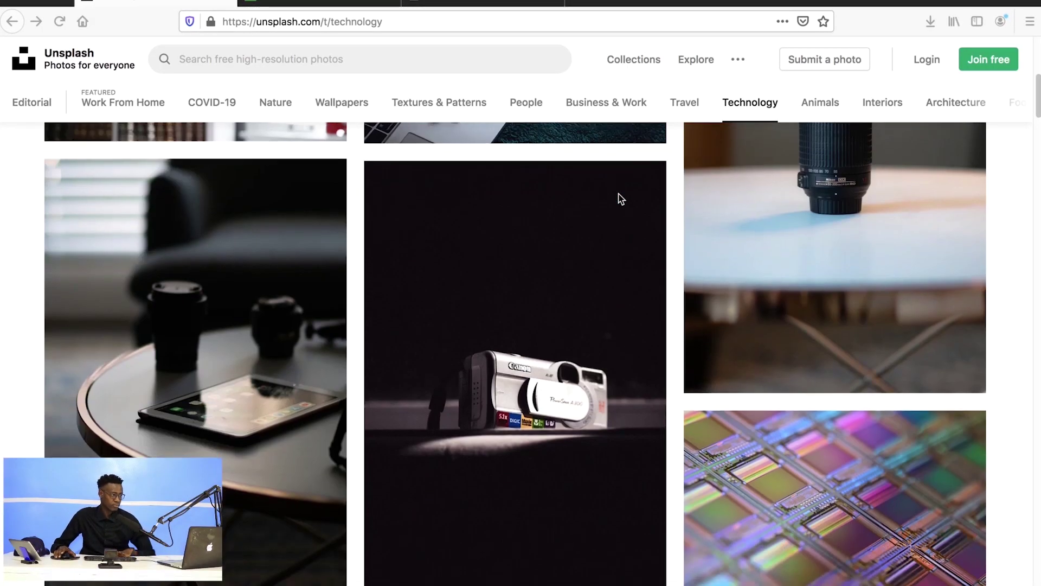
{"action": "scroll", "coordinate": [618, 197], "scroll_direction": "down", "scroll_amount": 10}
{"action": "scroll", "coordinate": [542, 234], "scroll_direction": "down", "scroll_amount": 1}
{"action": "left_click", "coordinate": [503, 252]}
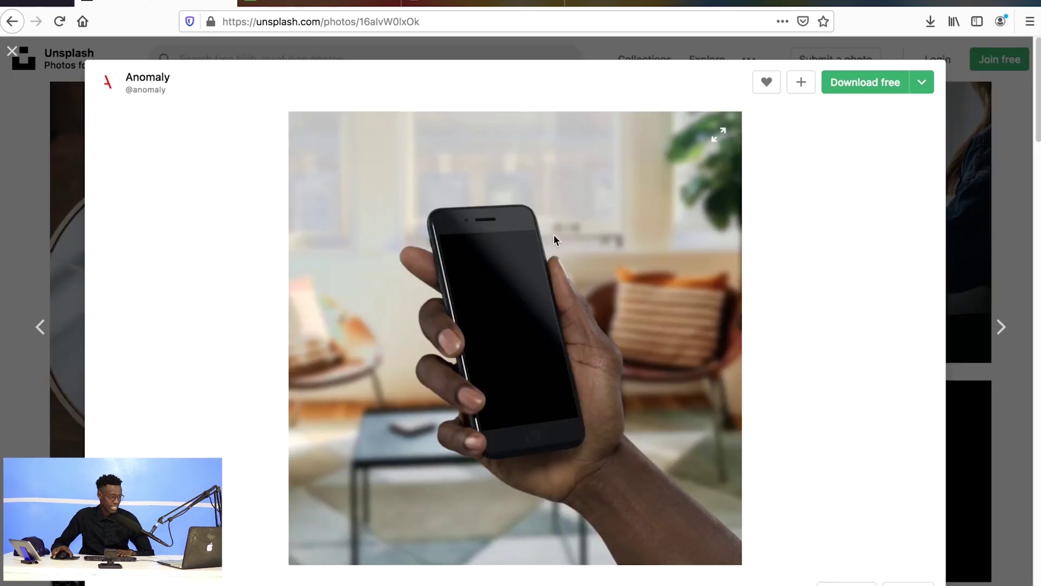
{"action": "right_click", "coordinate": [549, 235]}
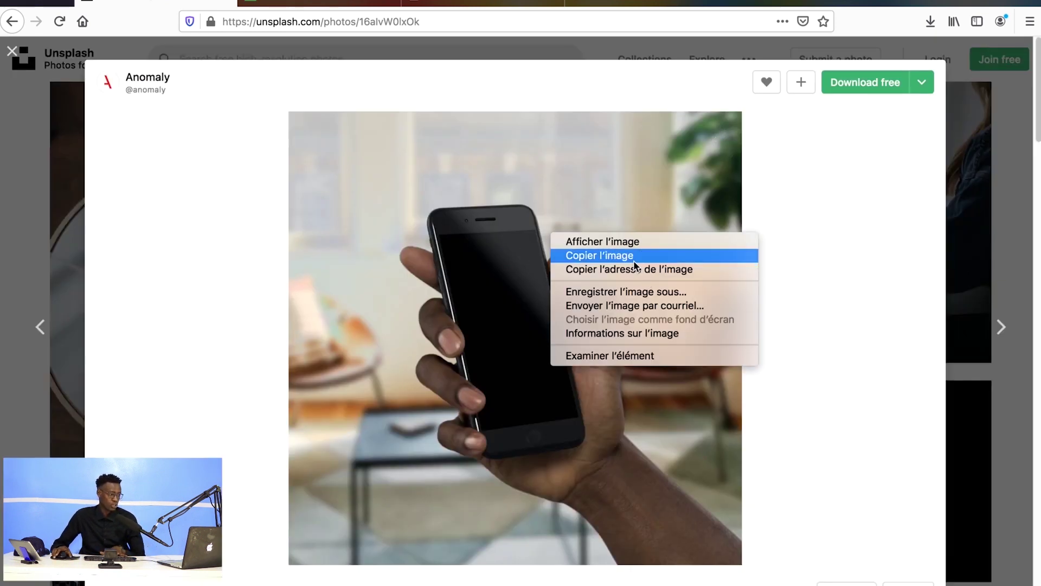
{"action": "left_click", "coordinate": [612, 254]}
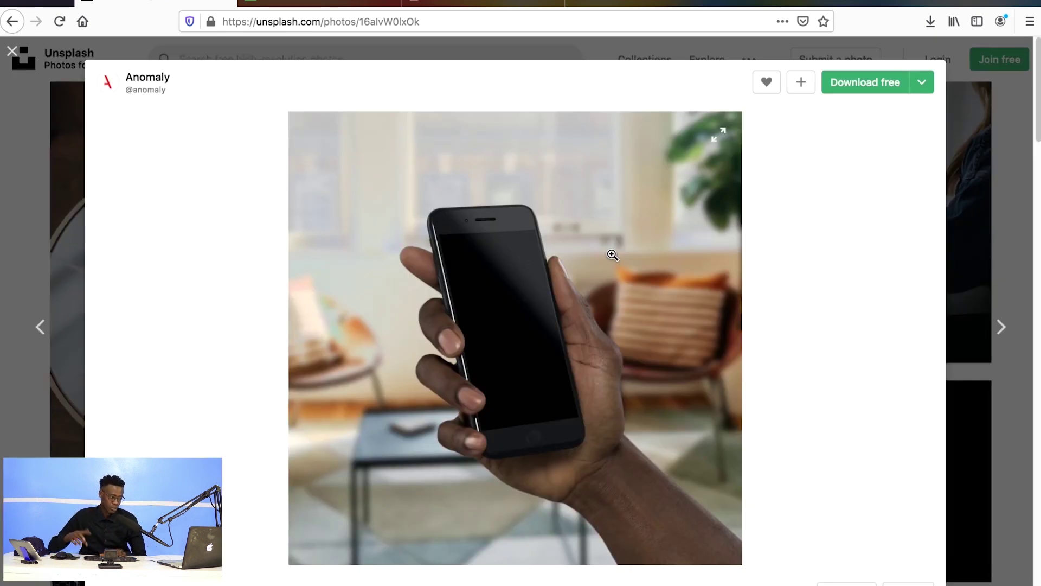
{"action": "left_click", "coordinate": [667, 570]}
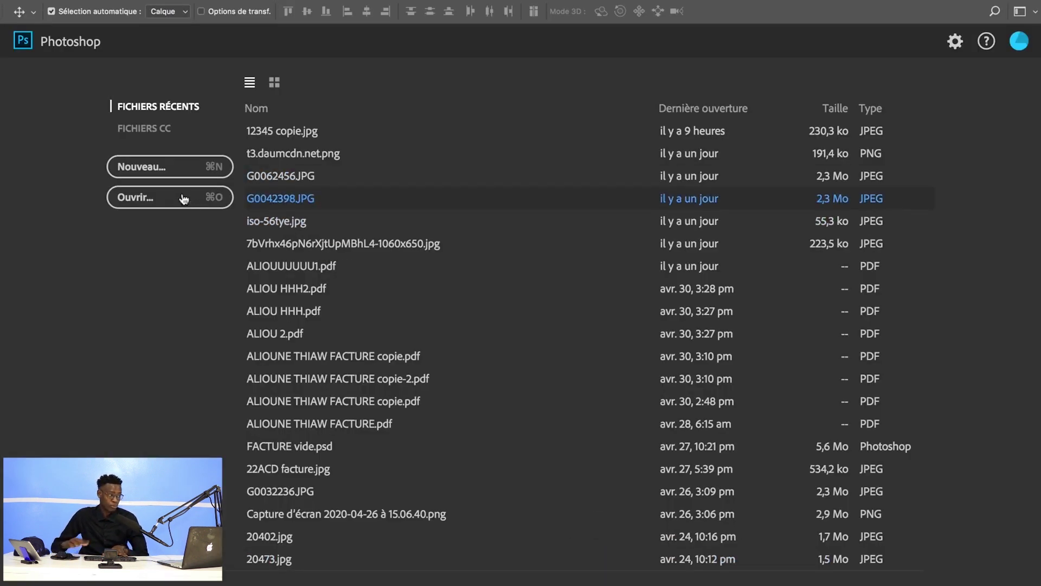
Create document PROJET 1 at 1400×1400 px, 72 ppi, Couleur RVB mode, Blanc background.
{"action": "left_click", "coordinate": [171, 166]}
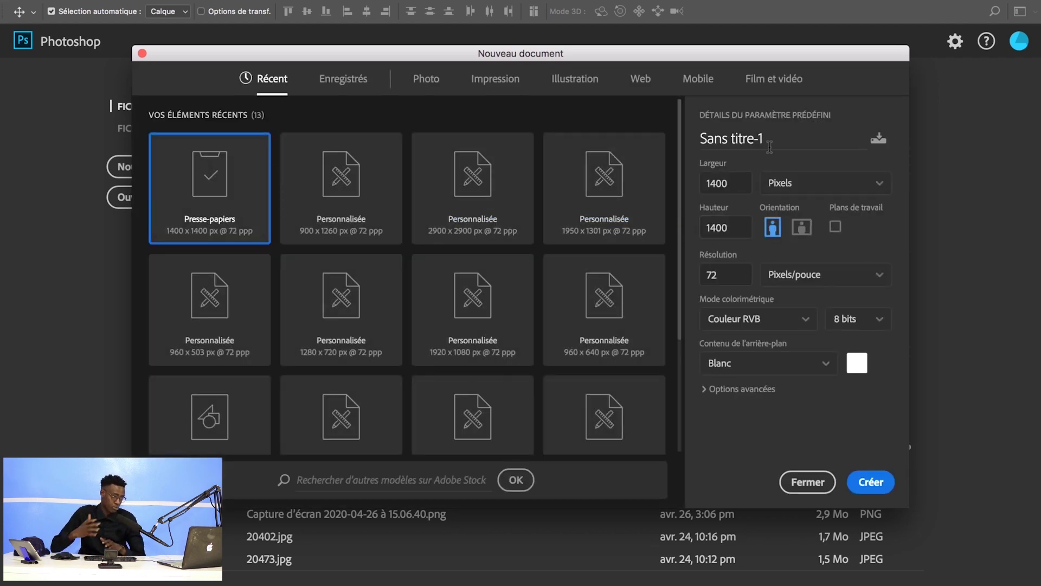
{"action": "left_click", "coordinate": [782, 134]}
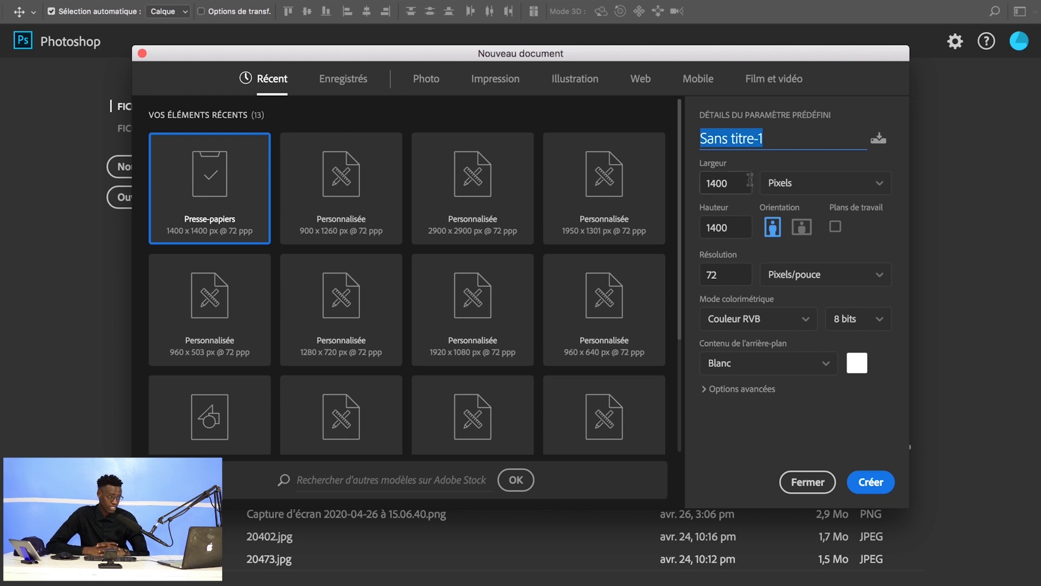
{"action": "type", "text": "PROJET 1"}
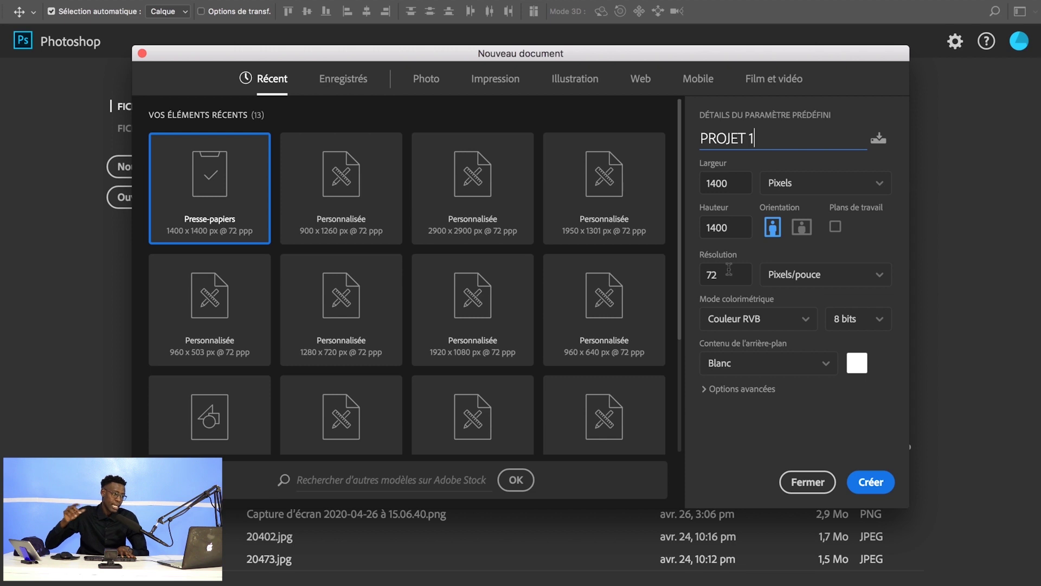
{"action": "left_click", "coordinate": [712, 275]}
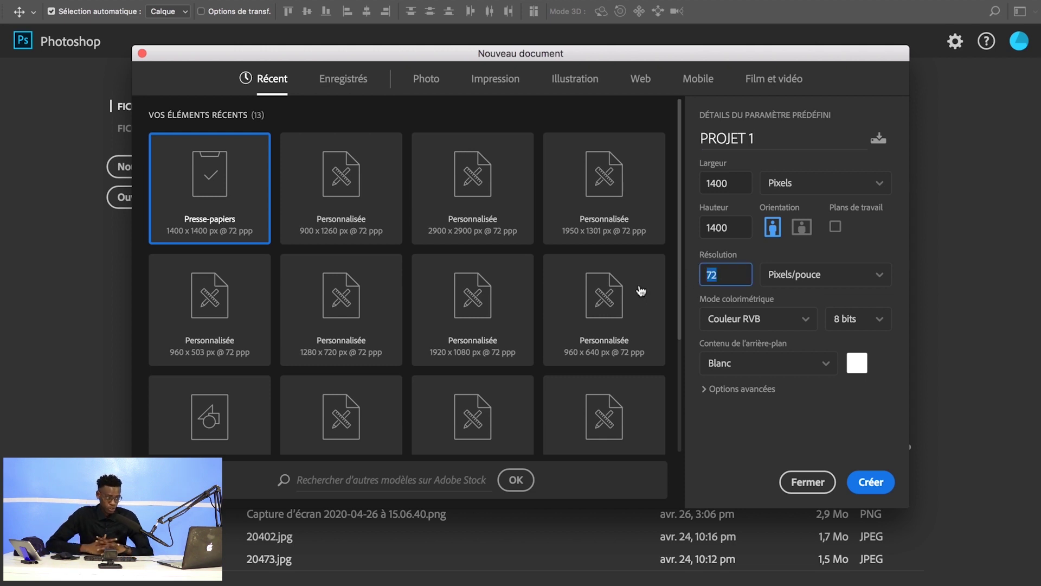
{"action": "left_click", "coordinate": [808, 321]}
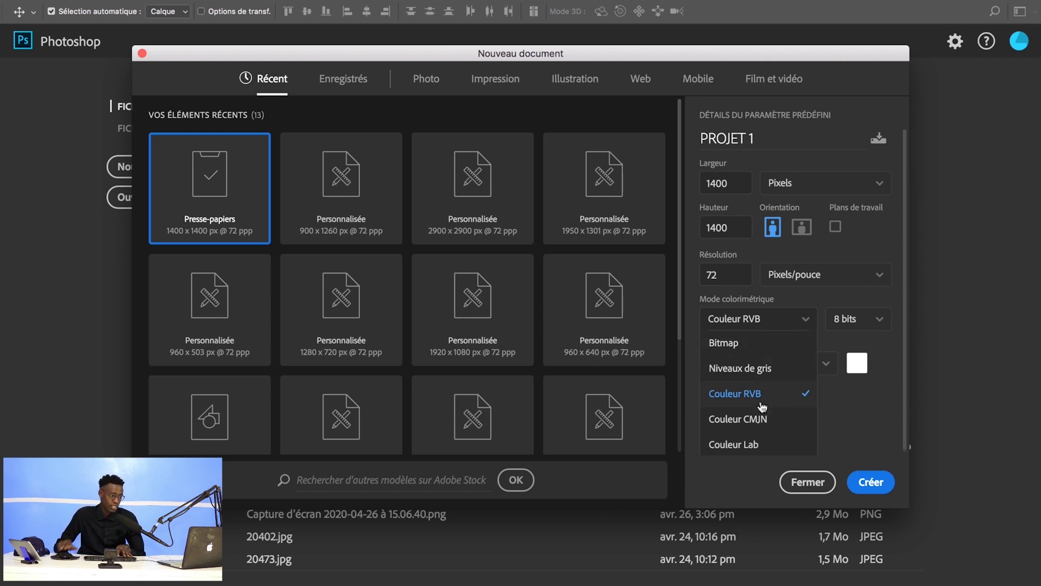
{"action": "left_click", "coordinate": [763, 428]}
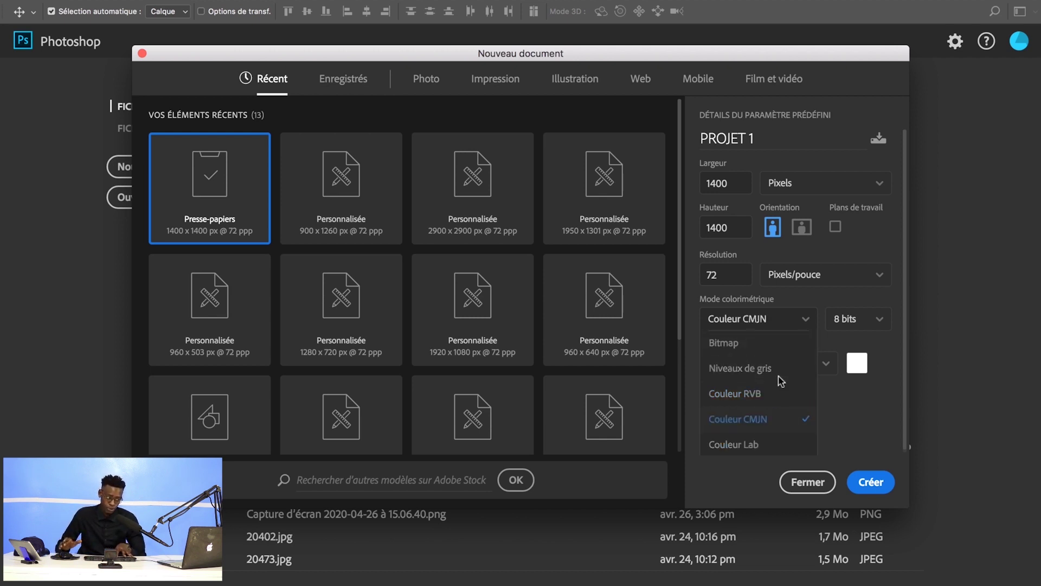
{"action": "left_click", "coordinate": [734, 320]}
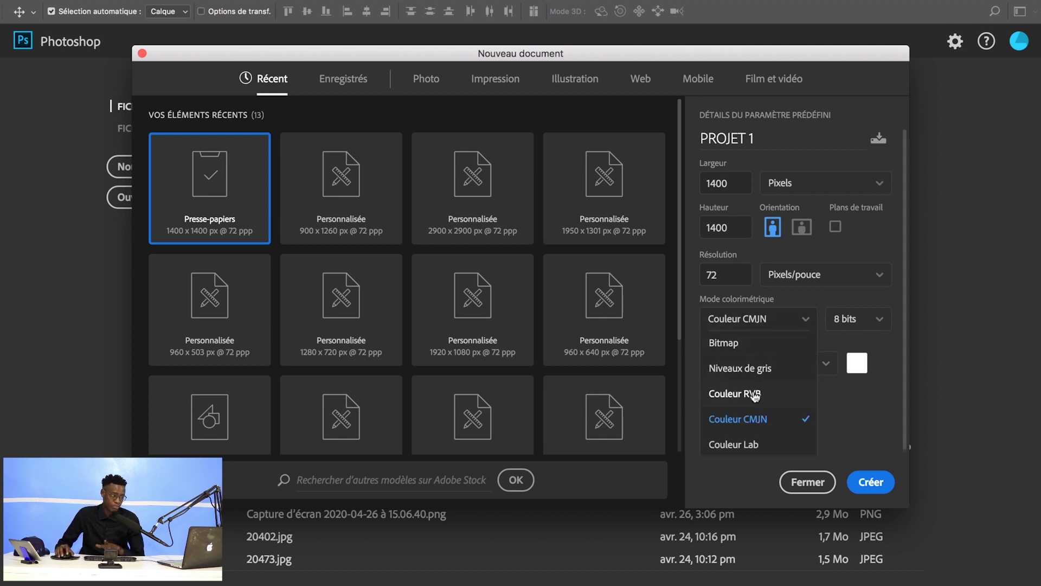
{"action": "left_click", "coordinate": [754, 395]}
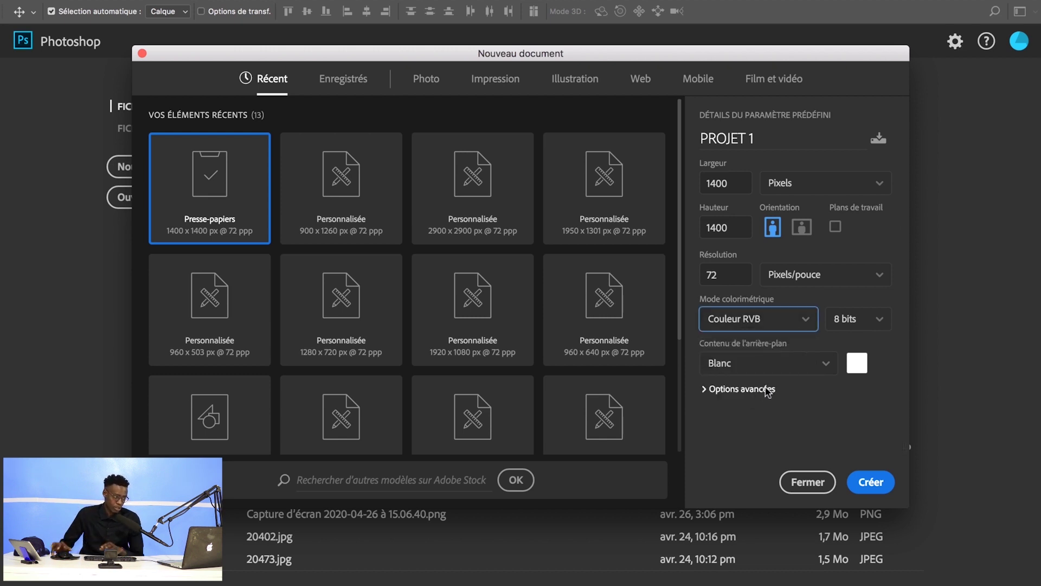
{"action": "left_click", "coordinate": [826, 366]}
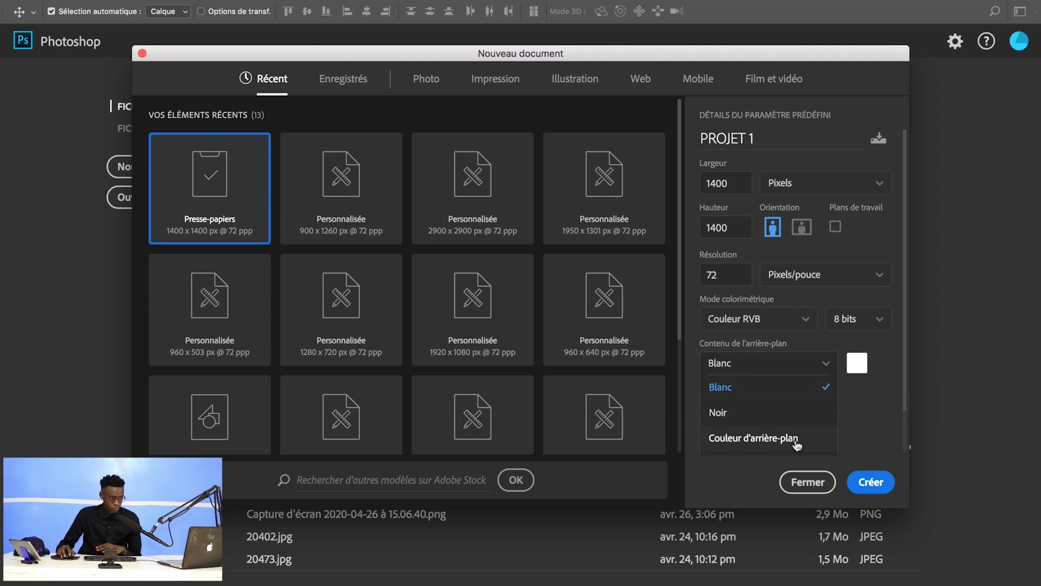
{"action": "left_click", "coordinate": [780, 389]}
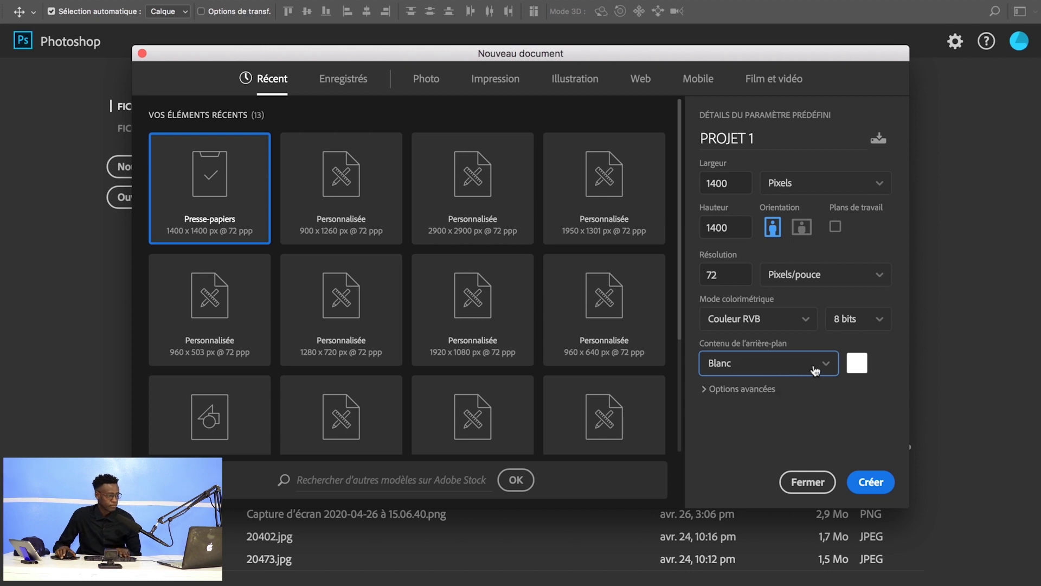
{"action": "left_click", "coordinate": [870, 483]}
Convert the background to Calque 0, paste the phone photo as Calque 1, and return to Unsplash.
{"action": "double_click", "coordinate": [951, 475]}
{"action": "key", "text": "Return"}
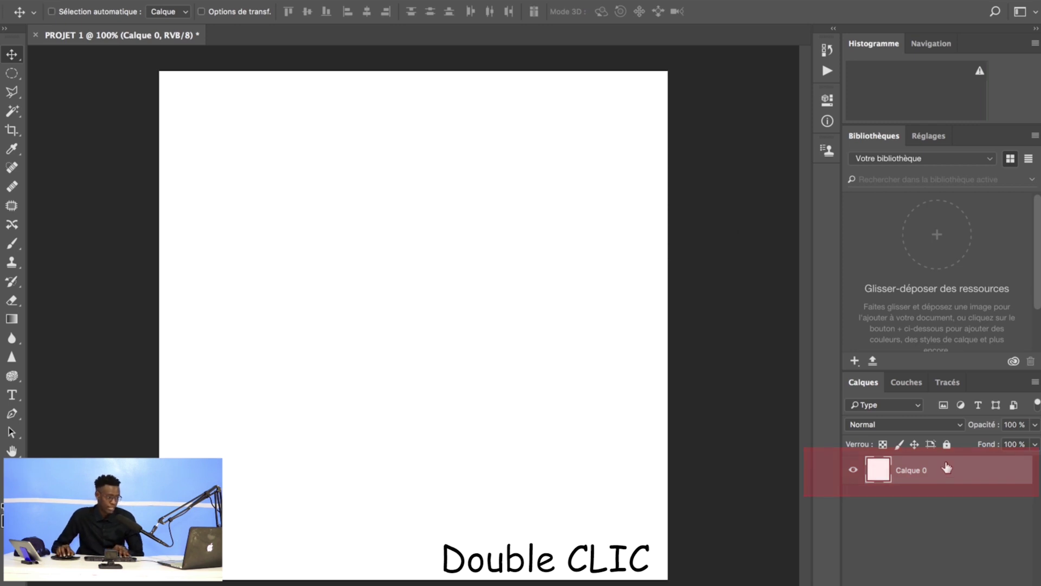
{"action": "key", "text": "ctrl+v"}
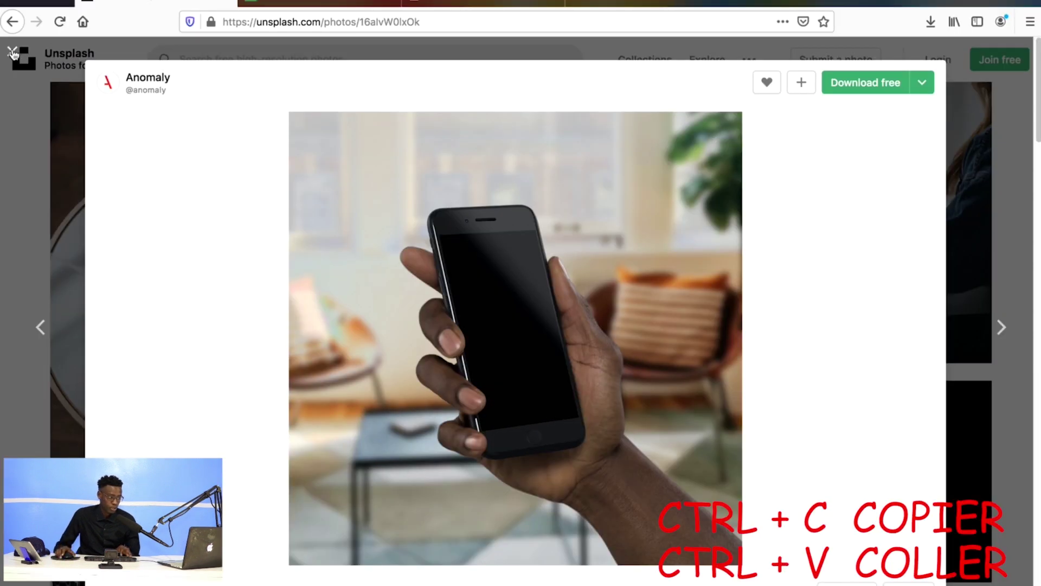
{"action": "left_click", "coordinate": [12, 51]}
Copy the Unsplash photo of a desk lamp lighting a standing phone, then return to Photoshop.
{"action": "scroll", "coordinate": [875, 279], "scroll_direction": "down", "scroll_amount": 5}
{"action": "scroll", "coordinate": [868, 284], "scroll_direction": "down", "scroll_amount": 5}
{"action": "scroll", "coordinate": [857, 290], "scroll_direction": "down", "scroll_amount": 5}
{"action": "scroll", "coordinate": [835, 301], "scroll_direction": "down", "scroll_amount": 5}
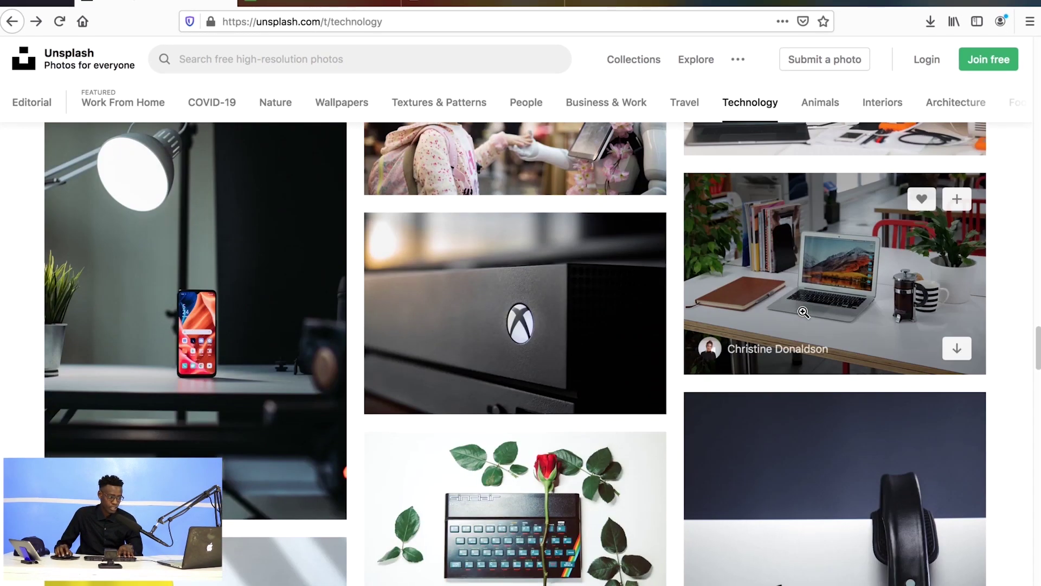
{"action": "scroll", "coordinate": [804, 313], "scroll_direction": "down", "scroll_amount": 5}
{"action": "scroll", "coordinate": [806, 313], "scroll_direction": "down", "scroll_amount": 5}
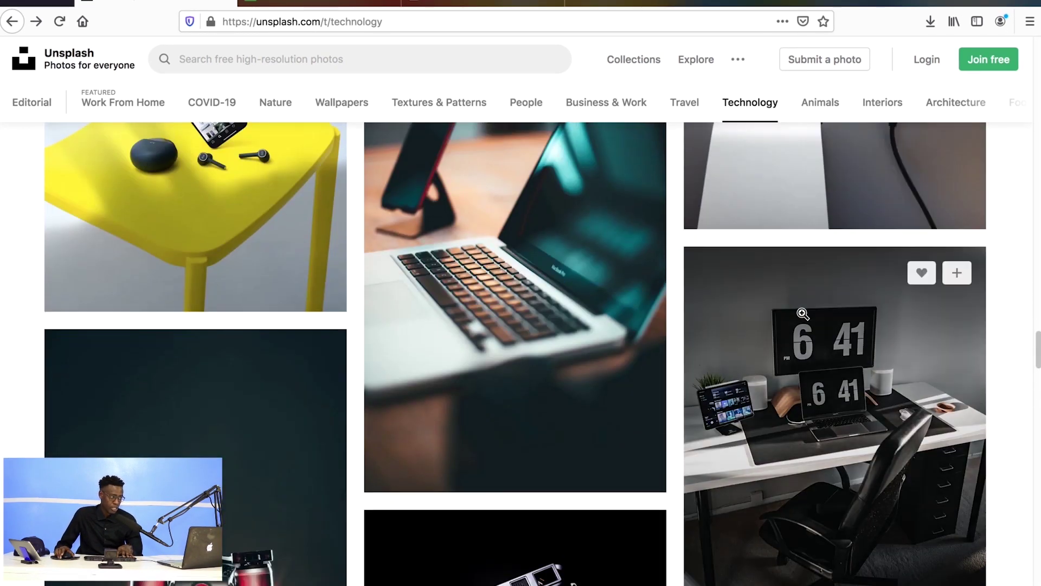
{"action": "scroll", "coordinate": [809, 315], "scroll_direction": "up", "scroll_amount": 6}
{"action": "left_click", "coordinate": [149, 187]}
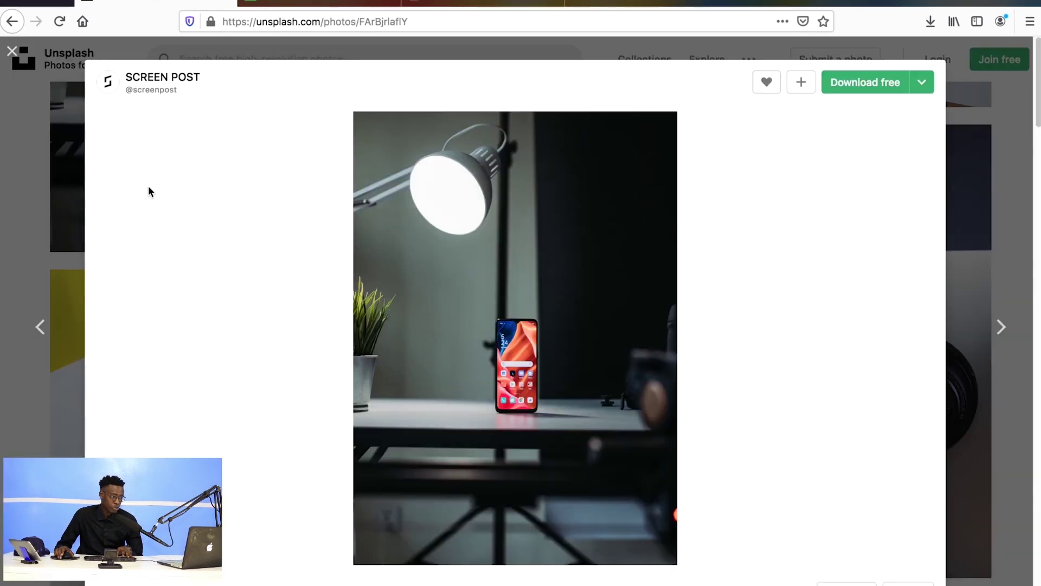
{"action": "right_click", "coordinate": [613, 331]}
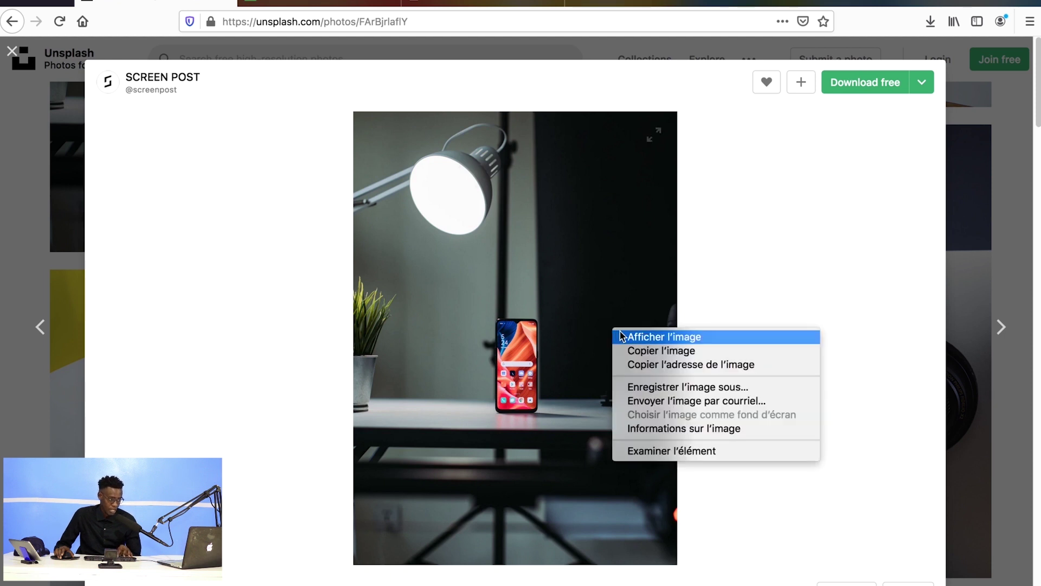
{"action": "left_click", "coordinate": [671, 357]}
{"action": "mouse_move", "coordinate": [587, 577]}
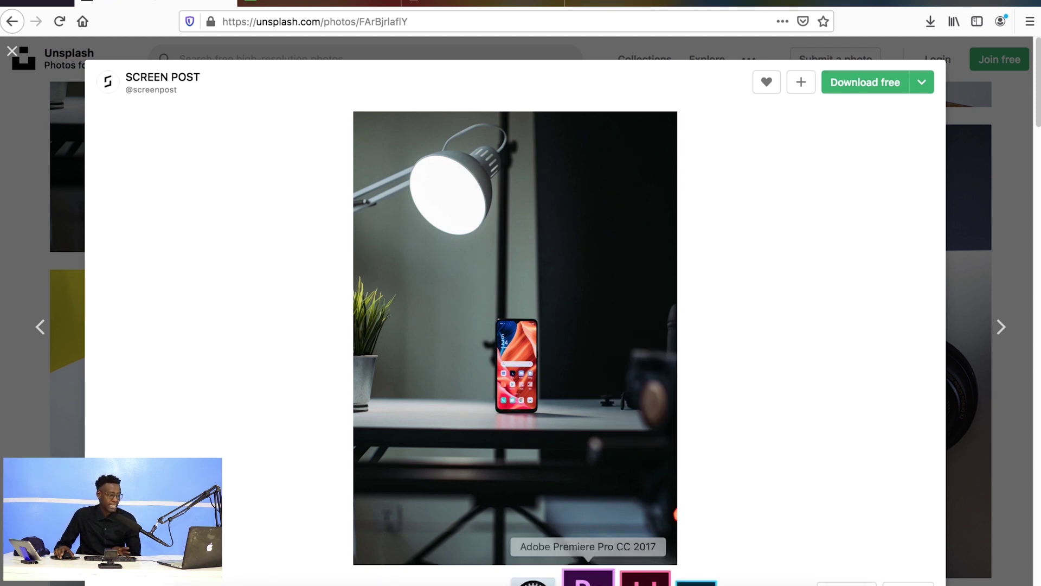
{"action": "left_click", "coordinate": [640, 567]}
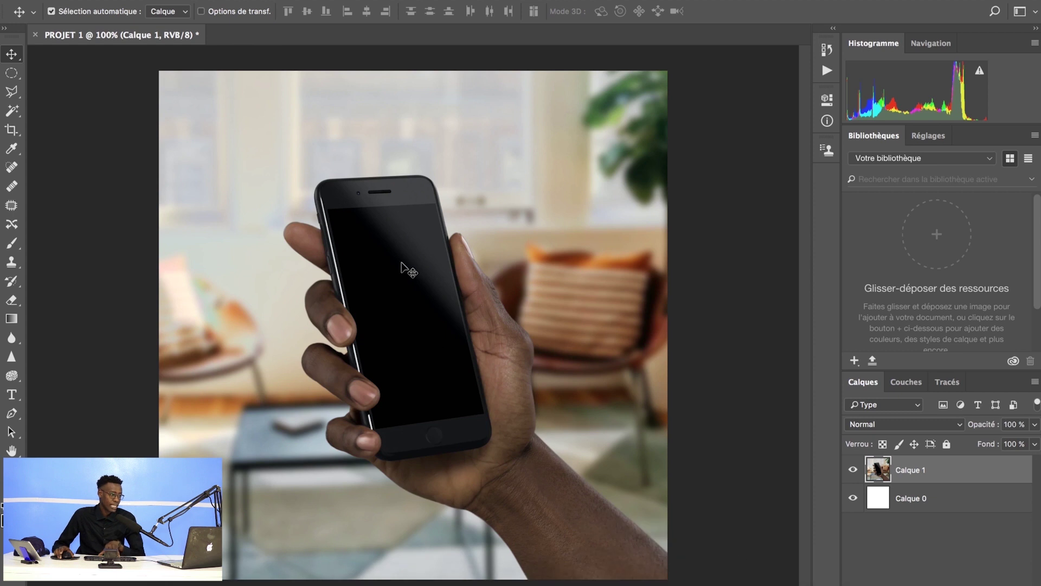
Paste the desk-lamp photo as Calque 2, hide it, and make Calque 1 active.
{"action": "key", "text": "ctrl"}
{"action": "key", "text": "ctrl+v"}
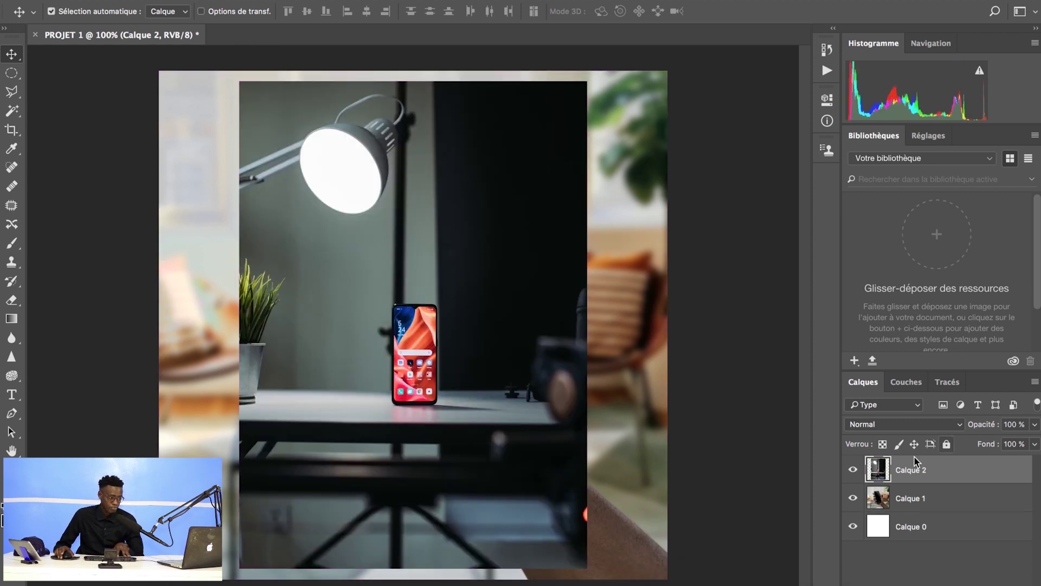
{"action": "left_click", "coordinate": [853, 471]}
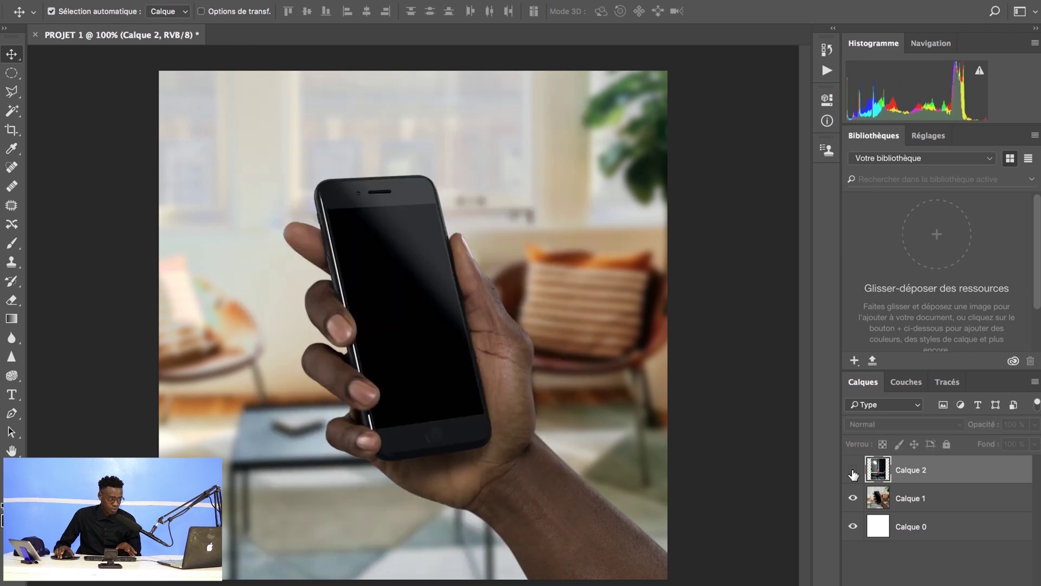
{"action": "left_click", "coordinate": [906, 504]}
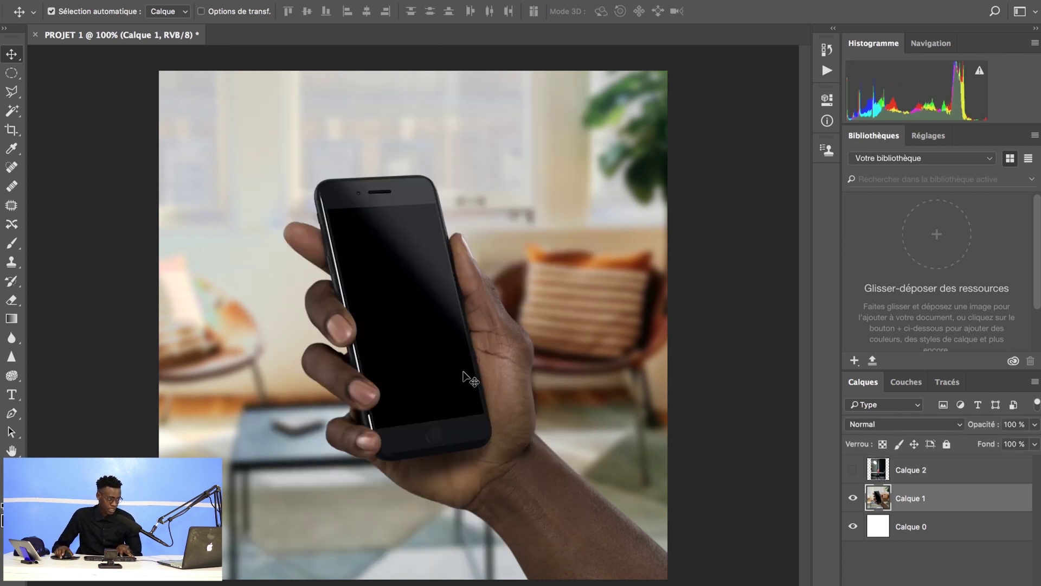
{"action": "scroll", "coordinate": [480, 369], "scroll_direction": "up", "scroll_amount": 5}
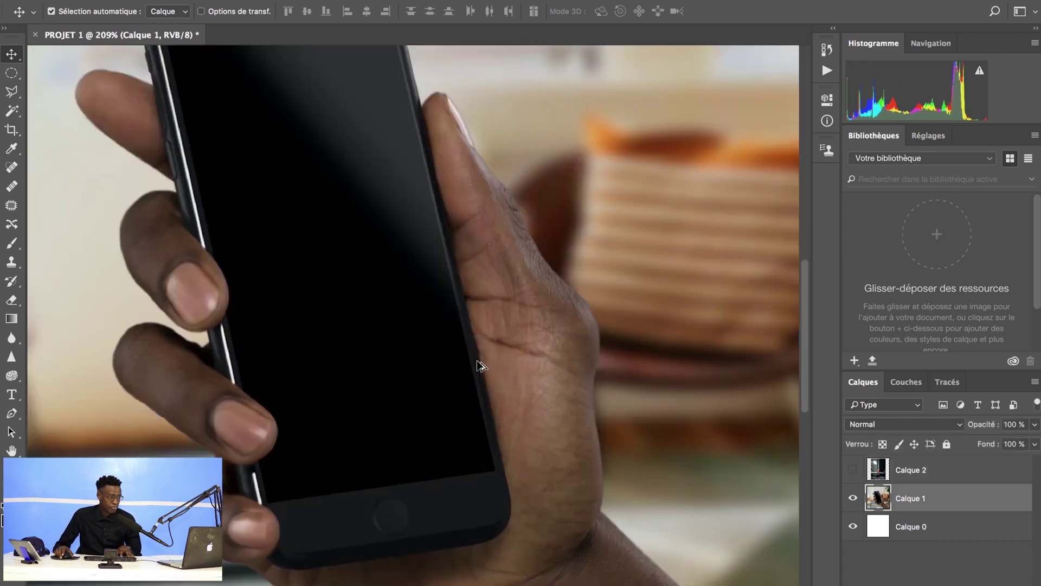
With the Polygonal Lasso, place points at the screen's top-right, bottom-right, bottom-left corners and thumb base.
{"action": "key", "text": "l"}
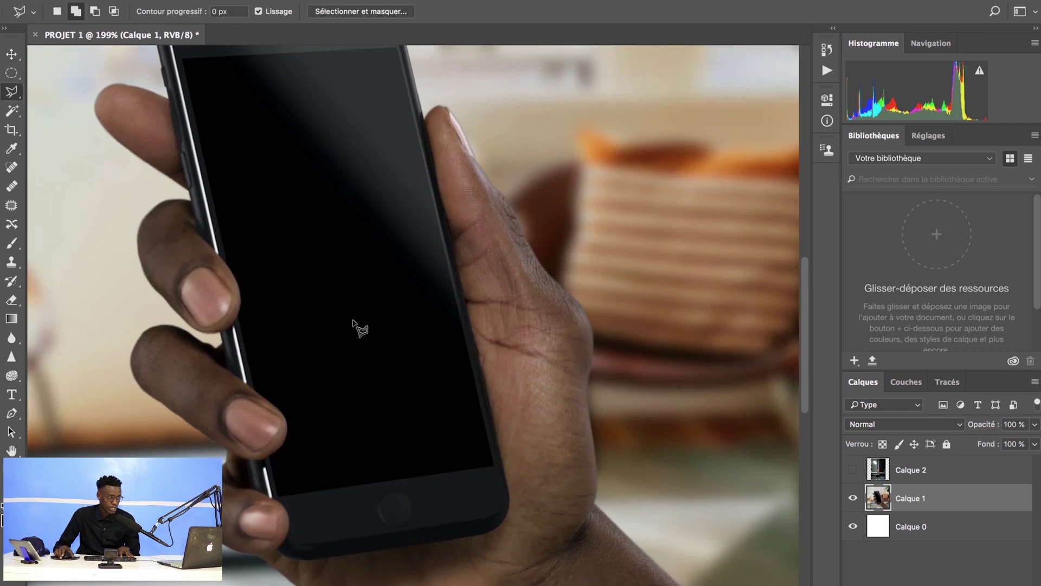
{"action": "right_click", "coordinate": [12, 91]}
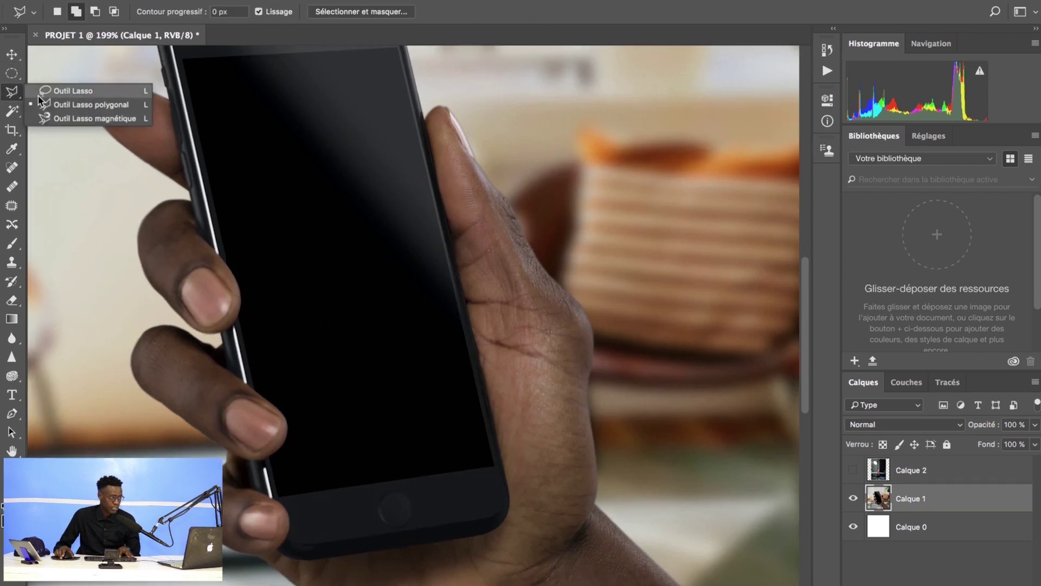
{"action": "left_click", "coordinate": [60, 106]}
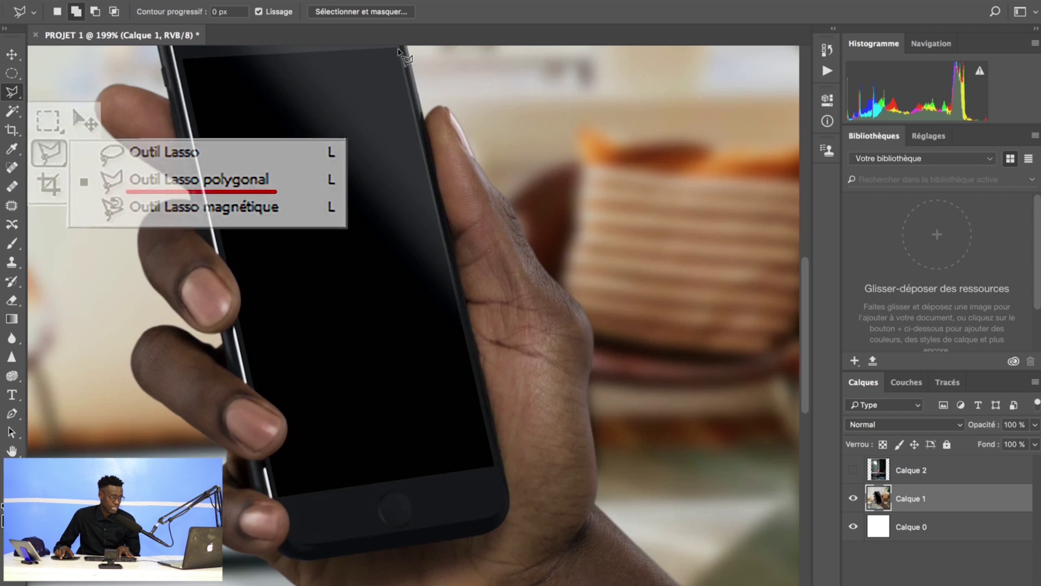
{"action": "scroll", "coordinate": [407, 84], "scroll_direction": "up", "scroll_amount": 2}
{"action": "scroll", "coordinate": [407, 84], "scroll_direction": "up", "scroll_amount": 1}
{"action": "left_click", "coordinate": [402, 76]}
{"action": "left_click", "coordinate": [505, 527]}
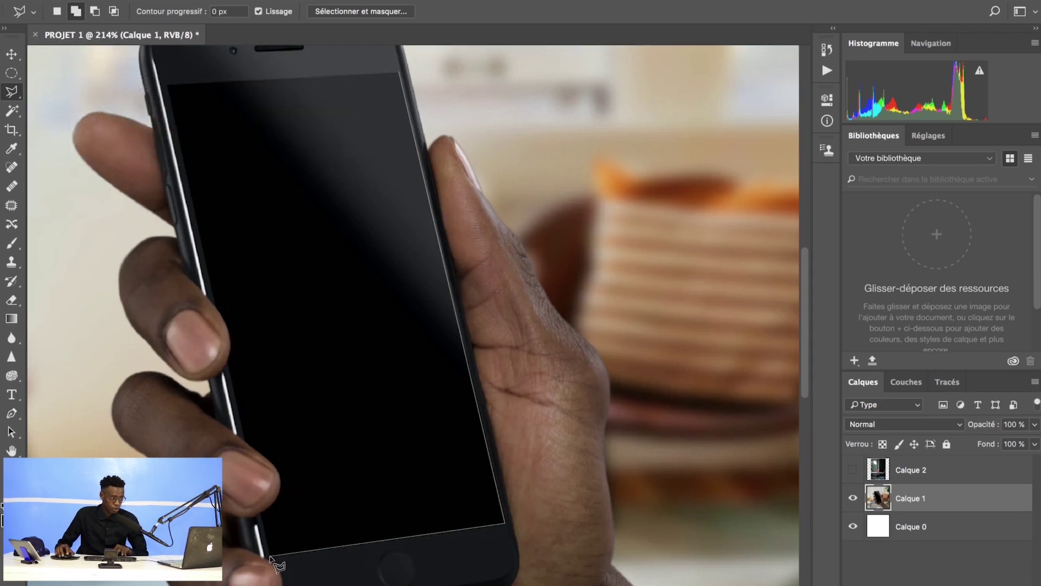
{"action": "scroll", "coordinate": [271, 559], "scroll_direction": "up", "scroll_amount": 3}
{"action": "left_click", "coordinate": [271, 557]}
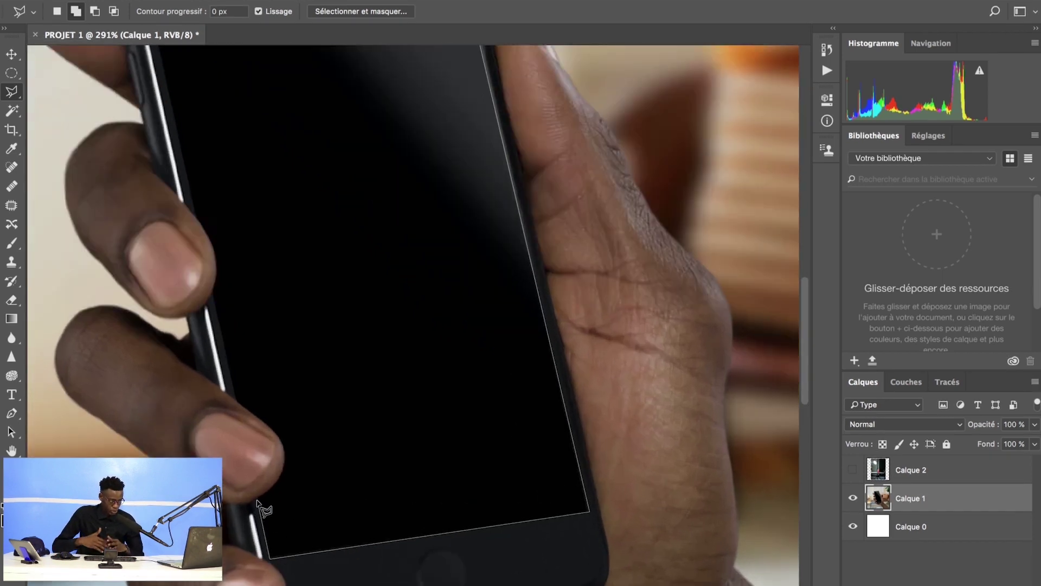
{"action": "scroll", "coordinate": [258, 502], "scroll_direction": "up", "scroll_amount": 2}
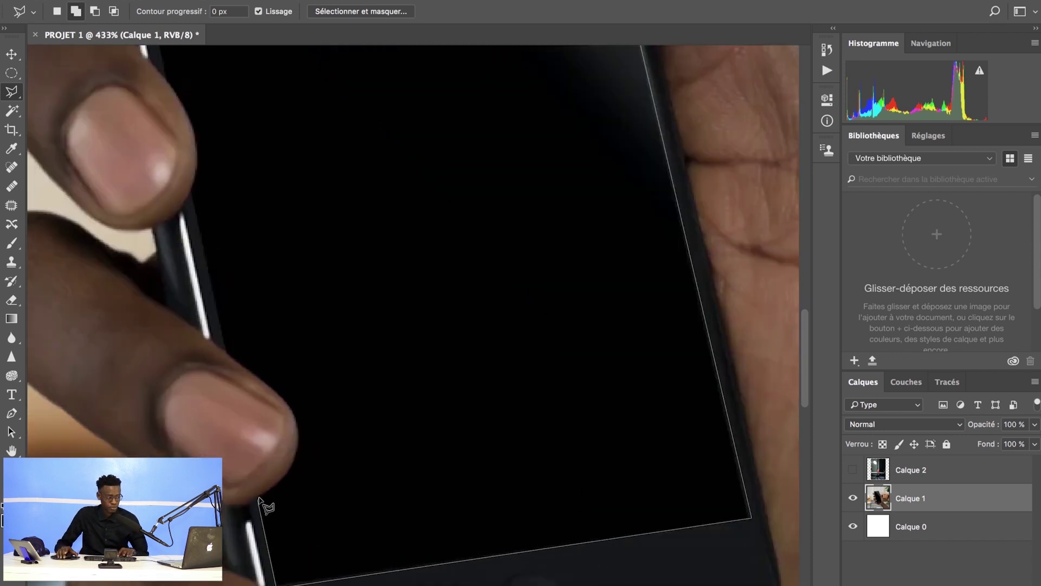
{"action": "left_click", "coordinate": [258, 497]}
Trace along the thumb and finger edges and close the selection at the screen's top-right corner.
{"action": "left_click_drag", "start_coordinate": [274, 485], "coordinate": [294, 417]}
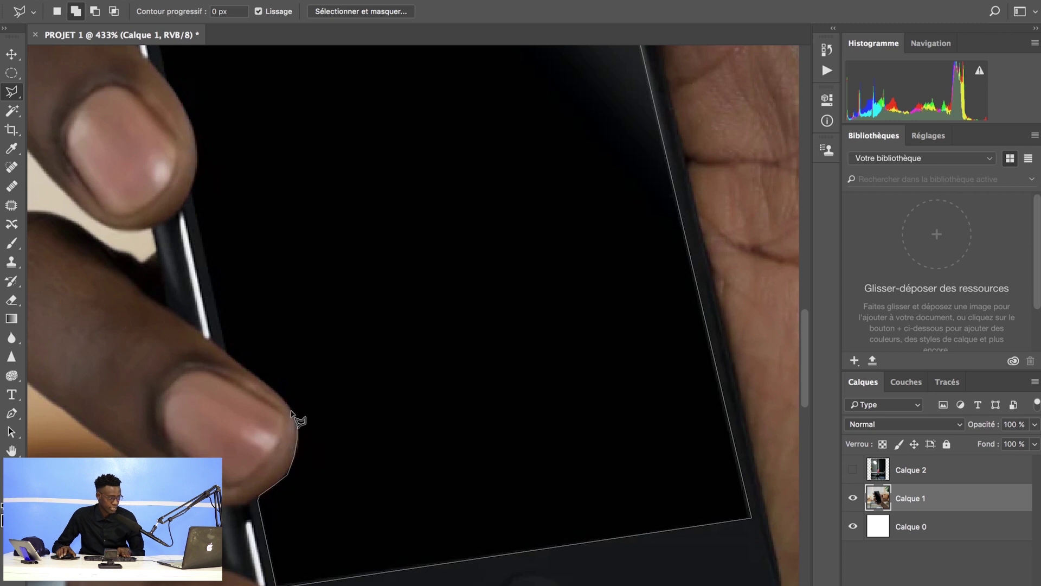
{"action": "scroll", "coordinate": [291, 410], "scroll_direction": "up", "scroll_amount": 1}
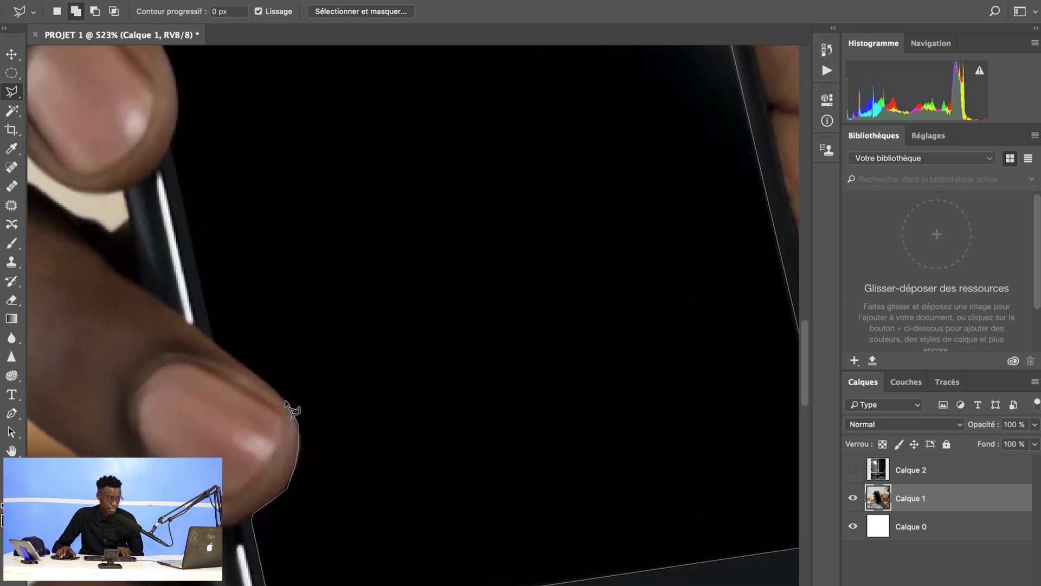
{"action": "mouse_move", "coordinate": [280, 398]}
{"action": "left_mouse_down"}
{"action": "mouse_move", "coordinate": [214, 344]}
{"action": "mouse_move", "coordinate": [170, 148]}
{"action": "left_mouse_up"}
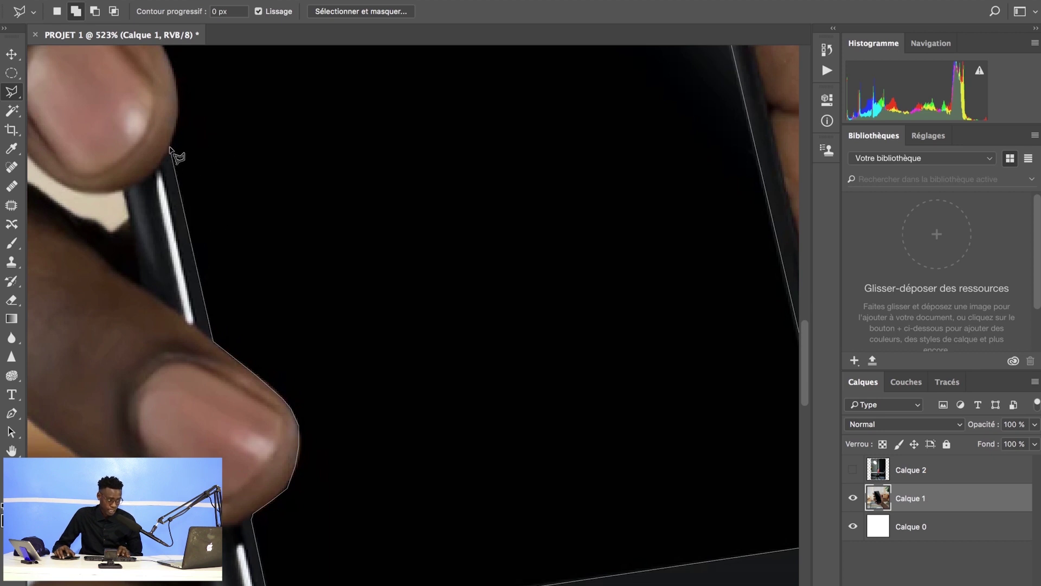
{"action": "left_click", "coordinate": [170, 148]}
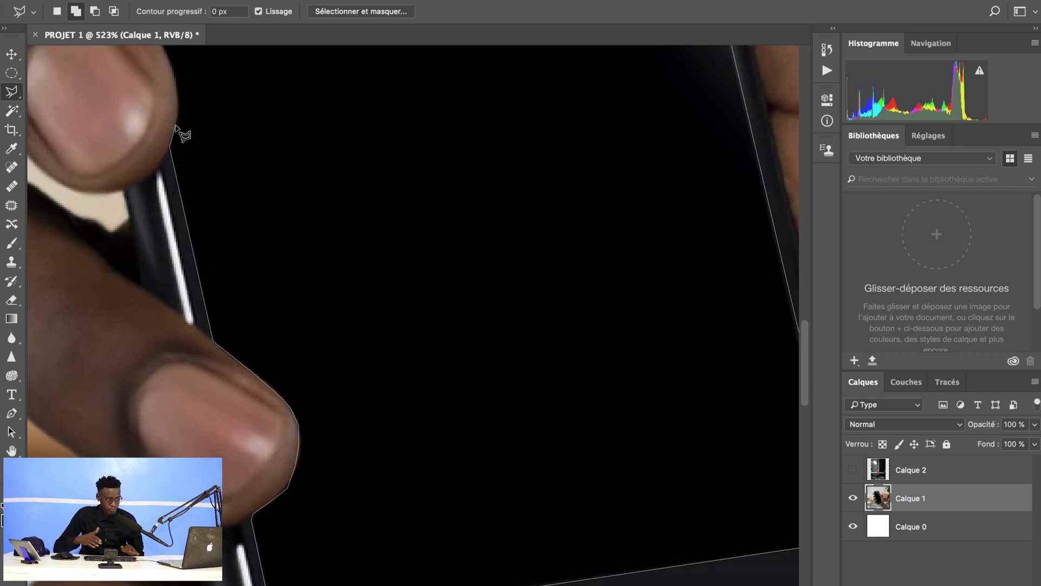
{"action": "scroll", "coordinate": [184, 120], "scroll_direction": "up", "scroll_amount": 3}
{"action": "left_click", "coordinate": [175, 191]}
{"action": "left_click", "coordinate": [171, 165]}
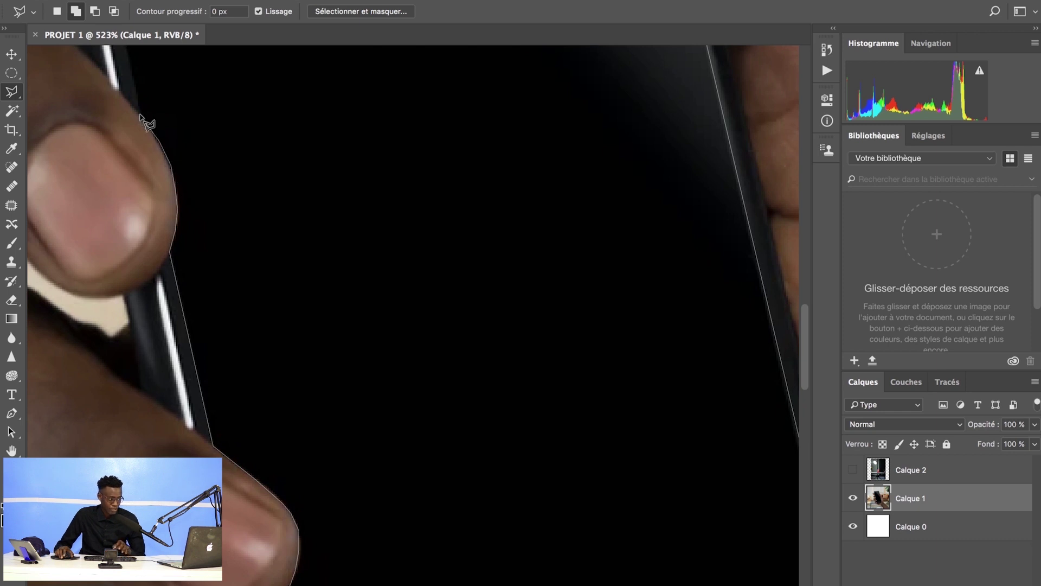
{"action": "left_click", "coordinate": [140, 116]}
{"action": "scroll", "coordinate": [96, 84], "scroll_direction": "up", "scroll_amount": 4}
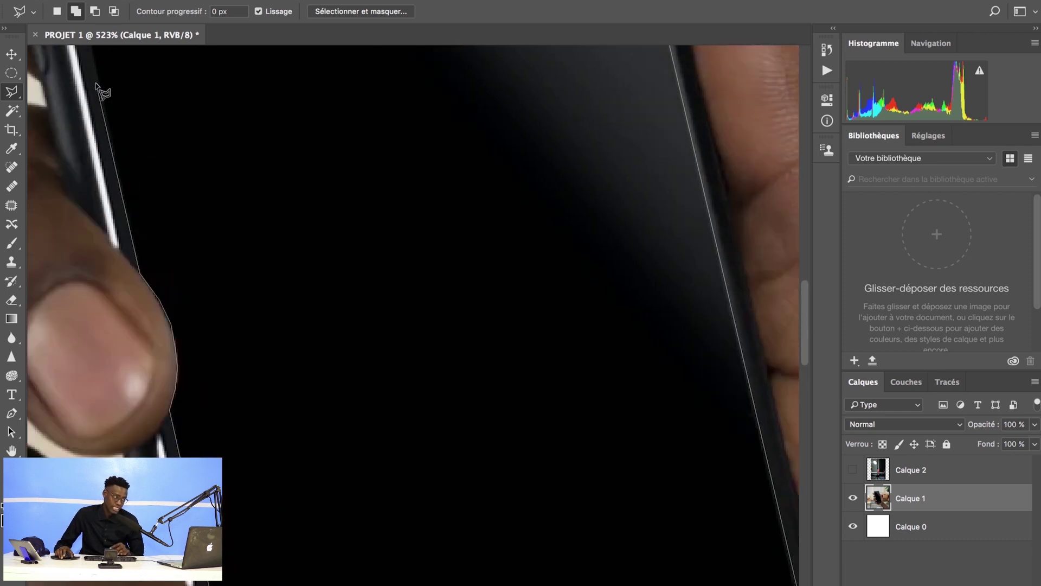
{"action": "scroll", "coordinate": [95, 84], "scroll_direction": "down", "scroll_amount": 3}
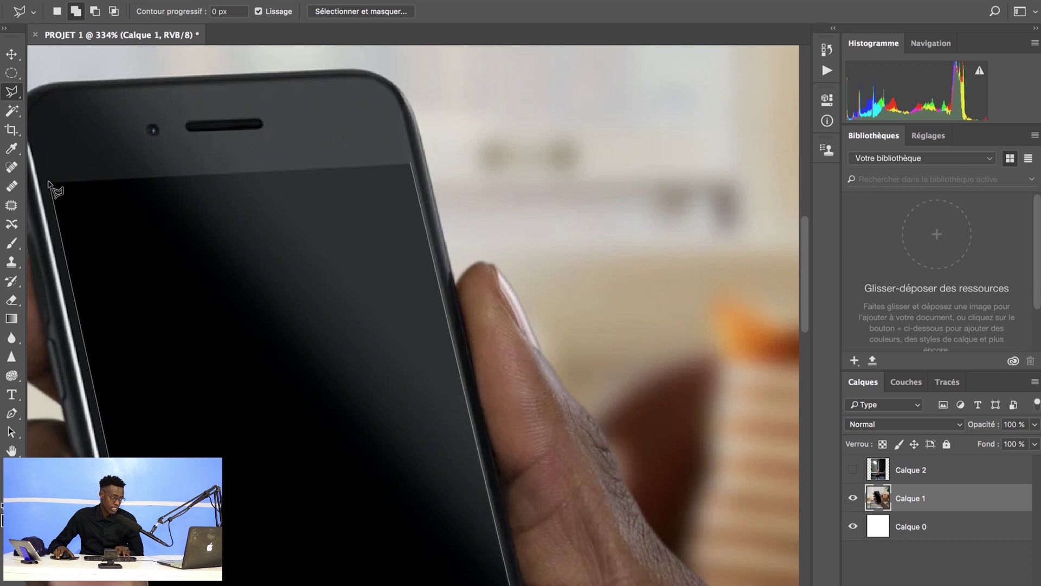
{"action": "left_click", "coordinate": [411, 162]}
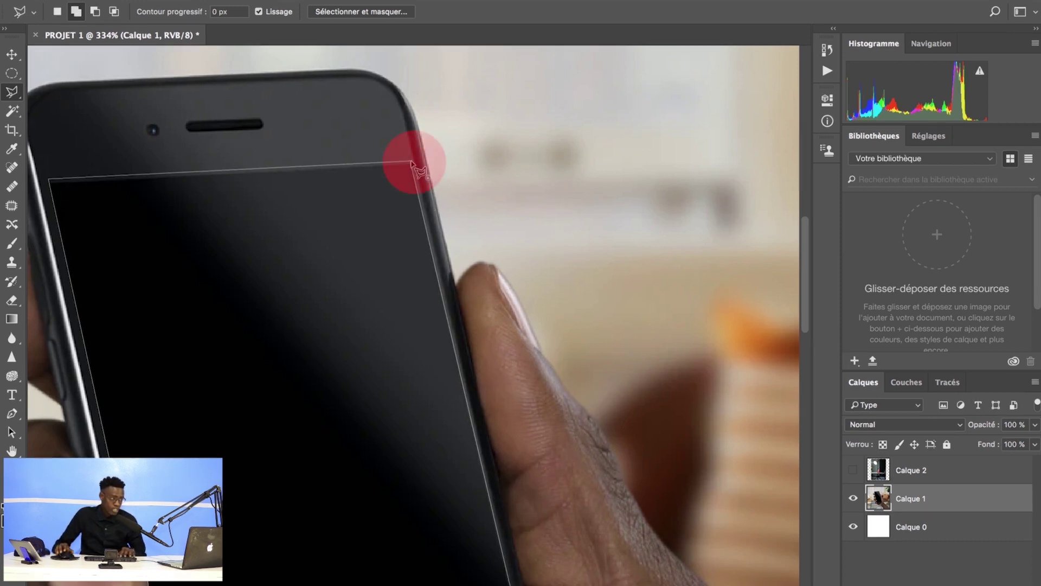
{"action": "scroll", "coordinate": [399, 157], "scroll_direction": "up", "scroll_amount": 4}
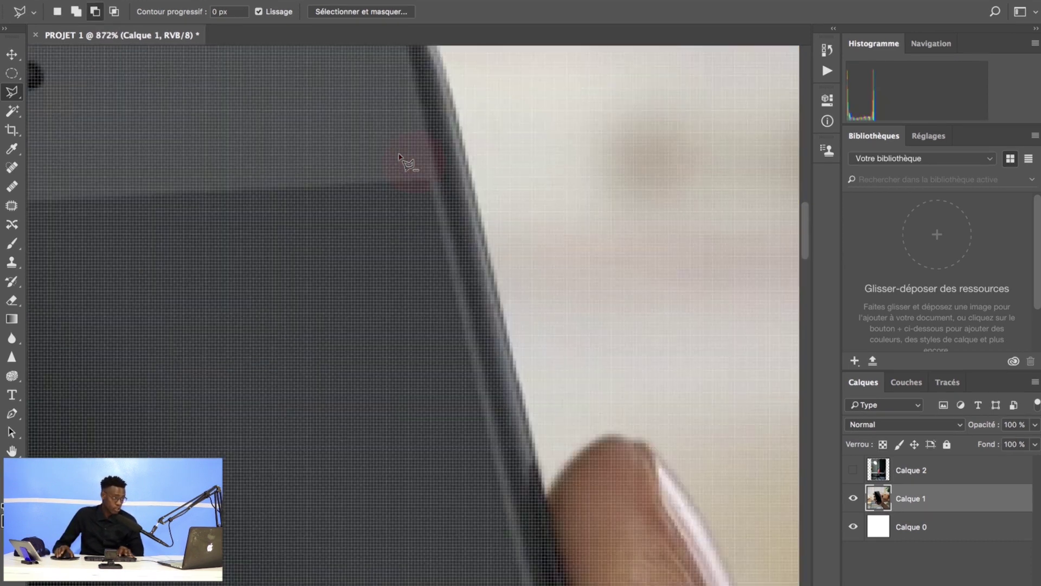
{"action": "left_click", "coordinate": [399, 157]}
{"action": "scroll", "coordinate": [400, 157], "scroll_direction": "down", "scroll_amount": 10}
{"action": "scroll", "coordinate": [399, 159], "scroll_direction": "up", "scroll_amount": 4}
{"action": "scroll", "coordinate": [399, 159], "scroll_direction": "up", "scroll_amount": 2}
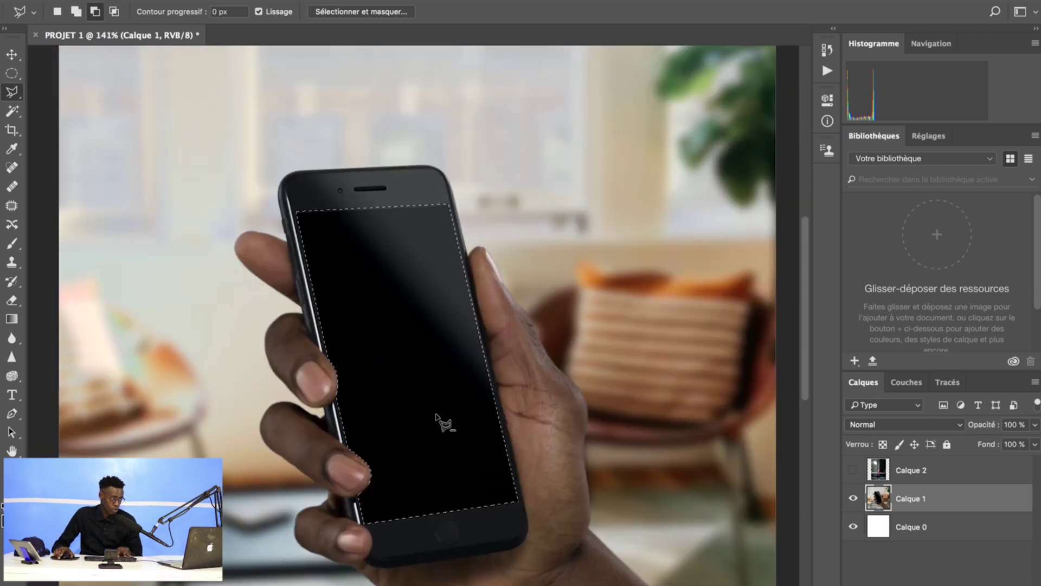
Clear the selected phone screen on Calque 1 to white via Edit > Effacer, then deselect.
{"action": "scroll", "coordinate": [401, 434], "scroll_direction": "up", "scroll_amount": 1}
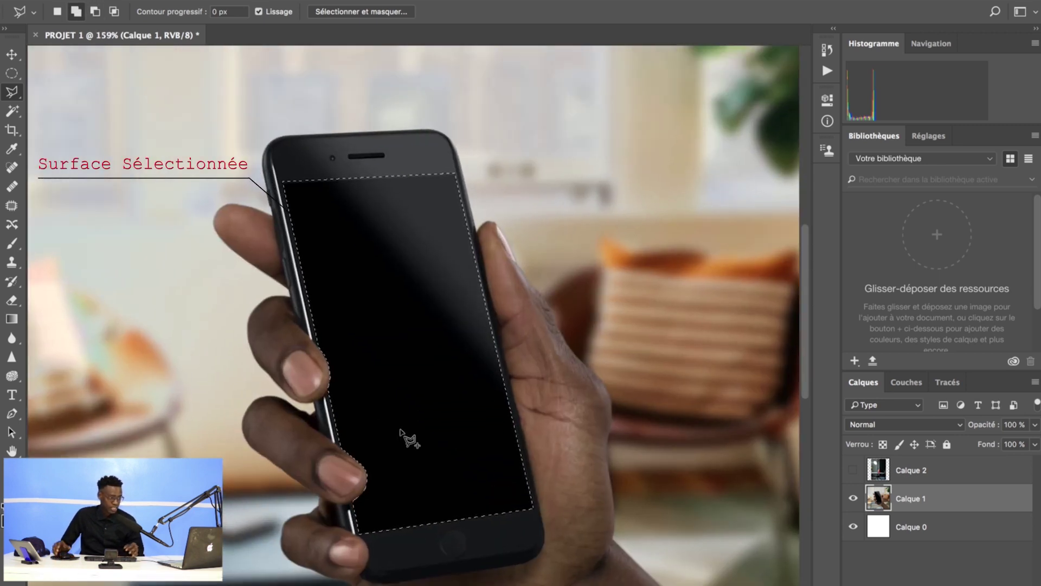
{"action": "key", "text": "BackSpace"}
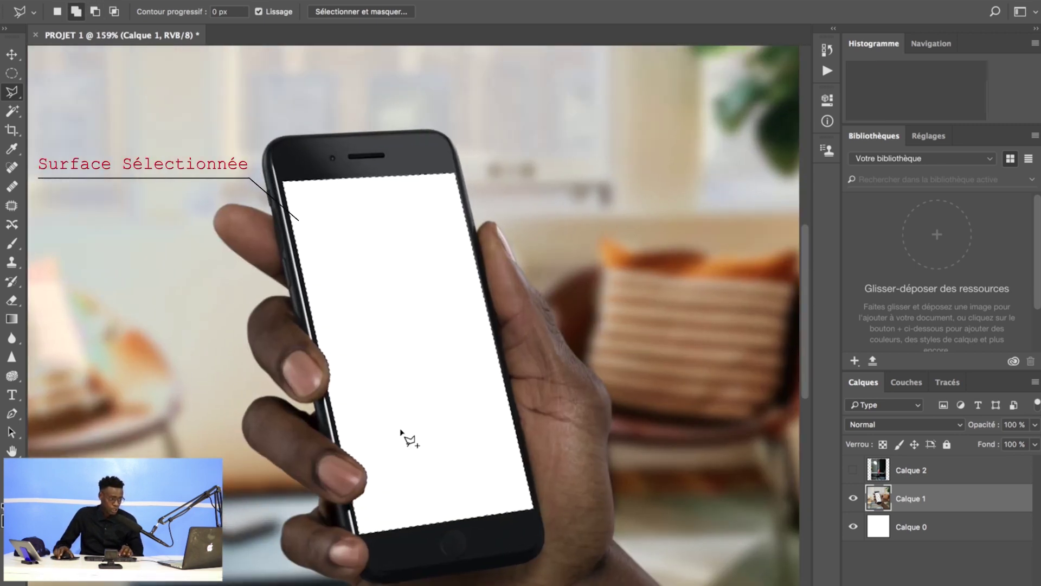
{"action": "key", "text": "ctrl+z"}
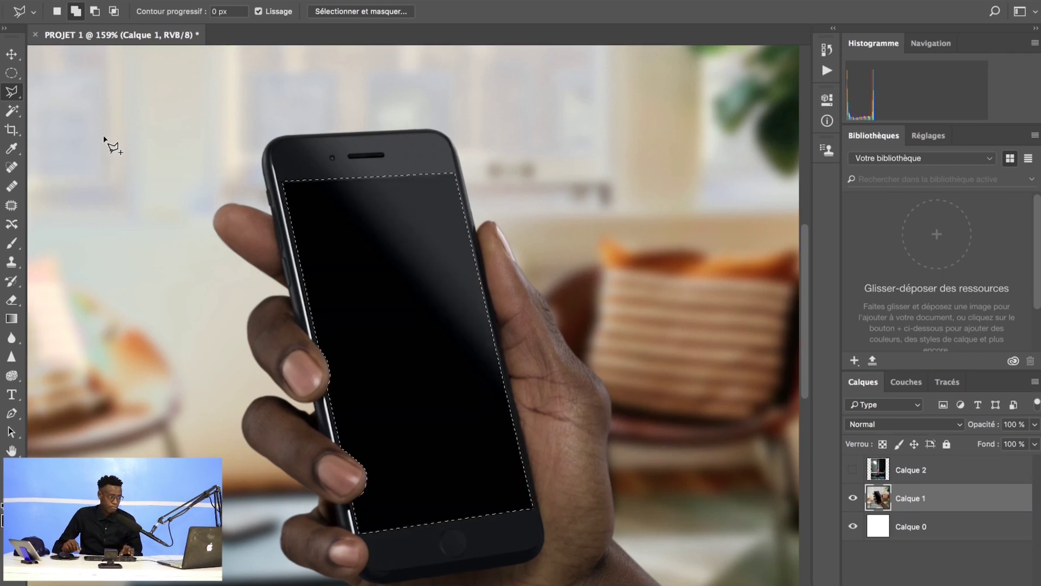
{"action": "left_click", "coordinate": [179, 1]}
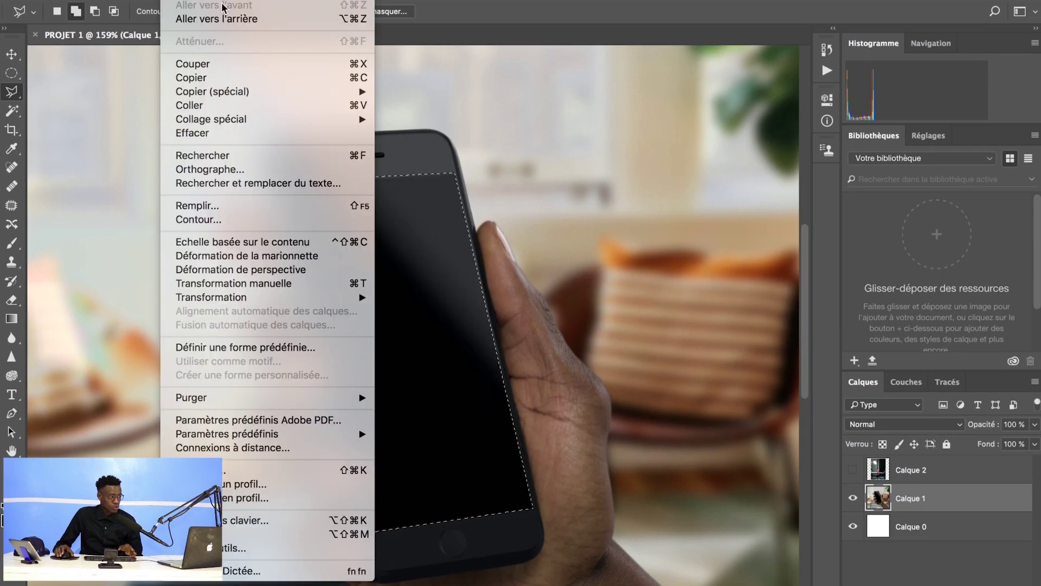
{"action": "left_click", "coordinate": [260, 134]}
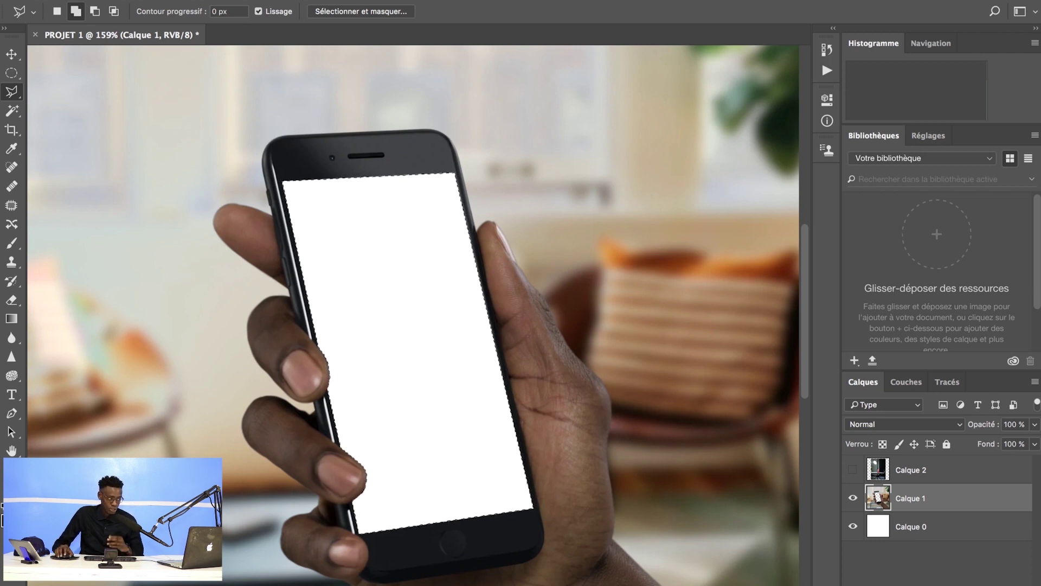
{"action": "left_click", "coordinate": [349, 1]}
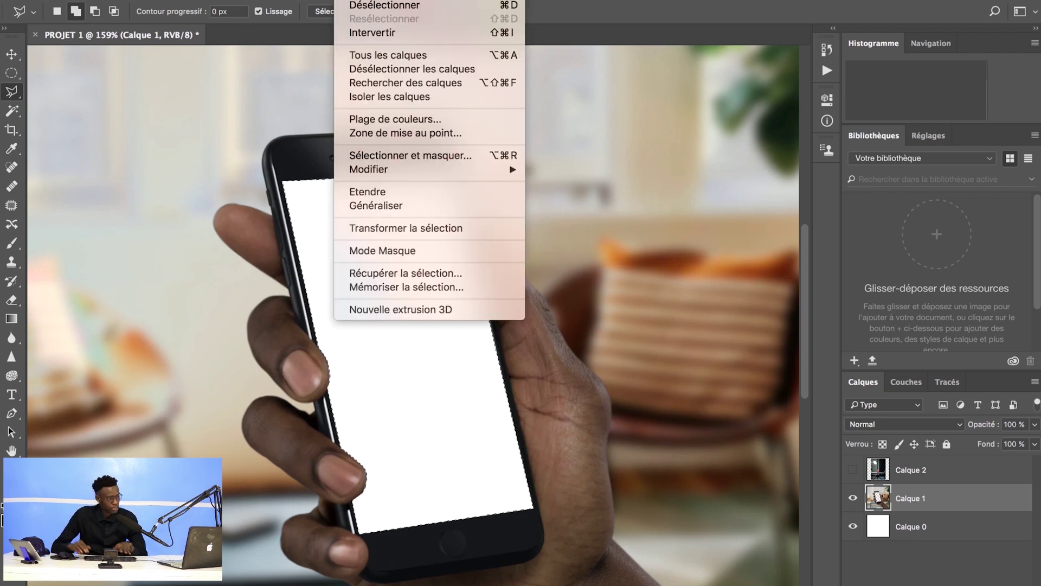
{"action": "left_click", "coordinate": [394, 6]}
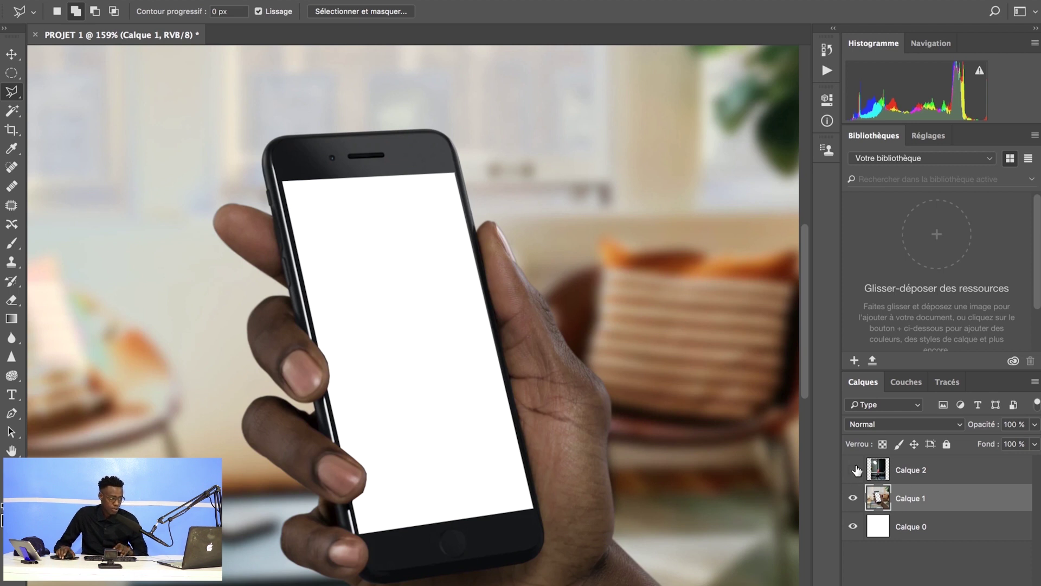
Make Calque 2 visible and move it between Calque 1 and Calque 0.
{"action": "left_click", "coordinate": [856, 470]}
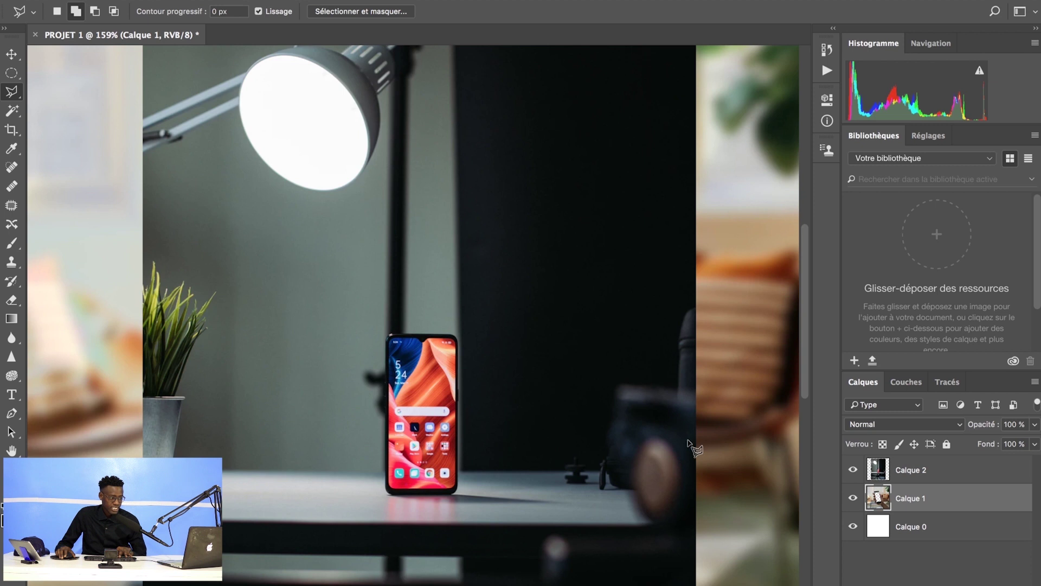
{"action": "key", "text": "ctrl+0"}
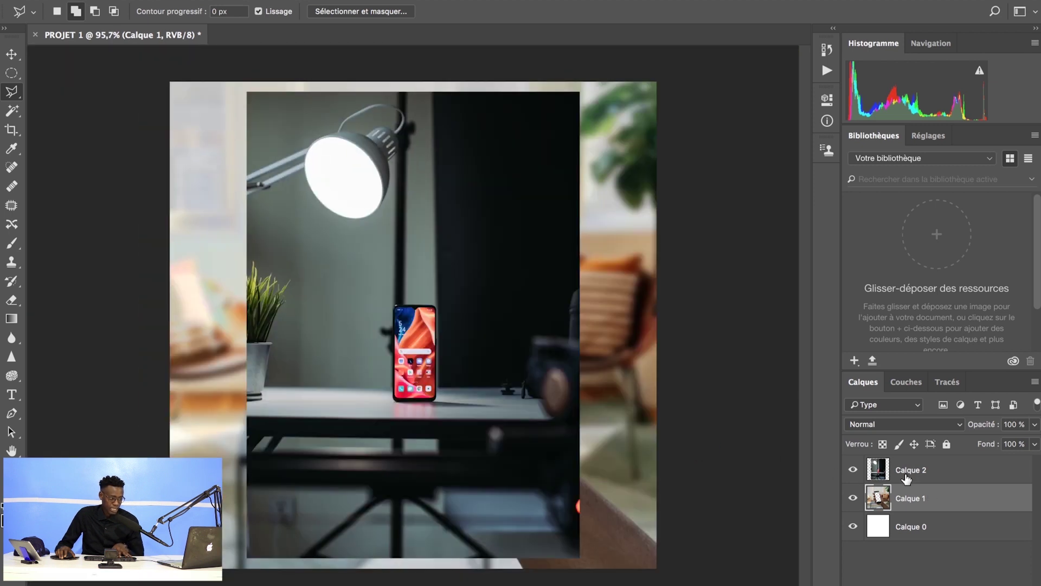
{"action": "left_click", "coordinate": [907, 476]}
{"action": "left_click_drag", "start_coordinate": [908, 475], "coordinate": [910, 510]}
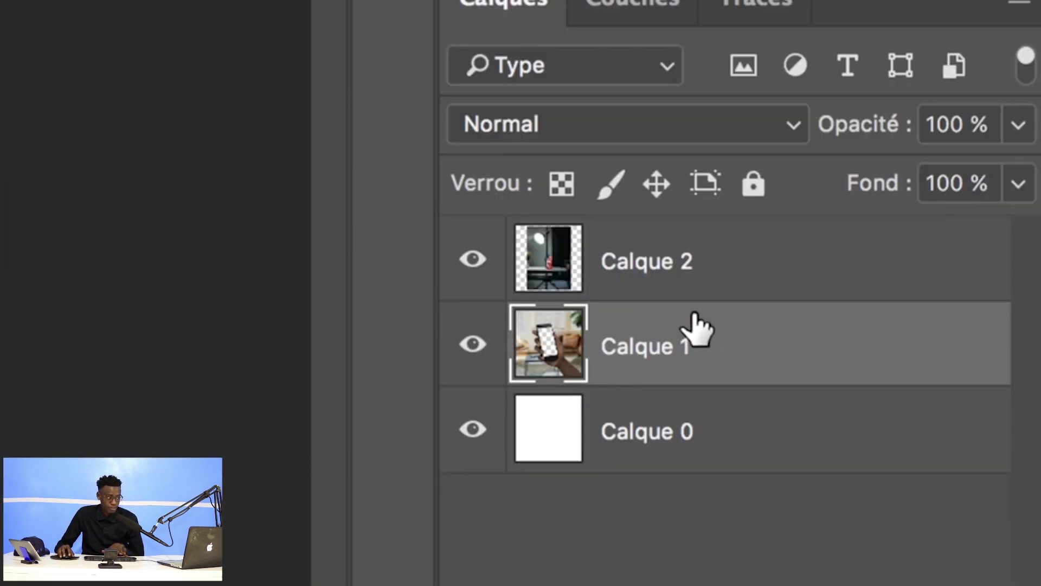
{"action": "left_click_drag", "start_coordinate": [633, 282], "coordinate": [686, 404]}
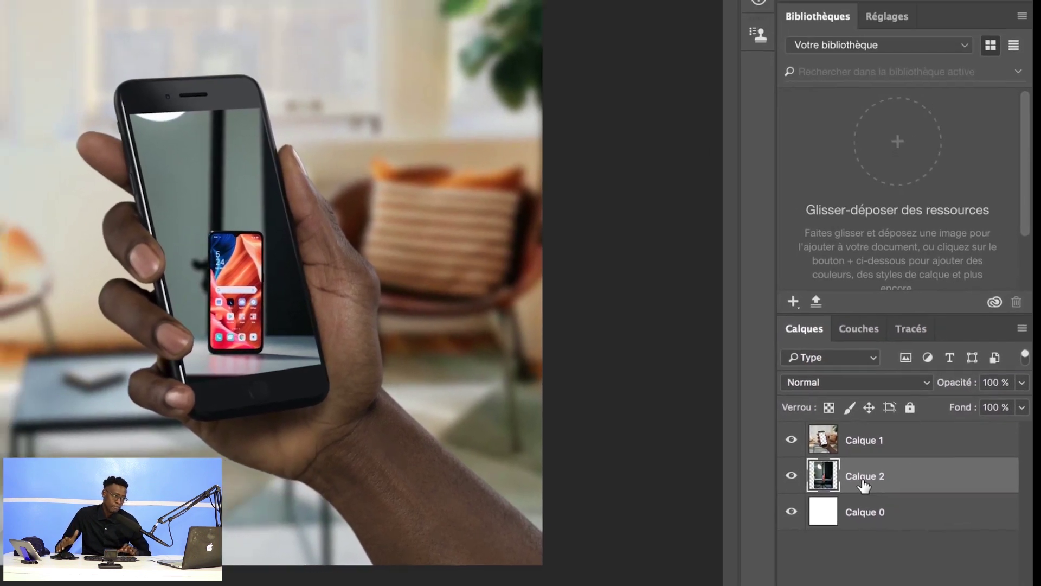
{"action": "key", "text": "ctrl+t"}
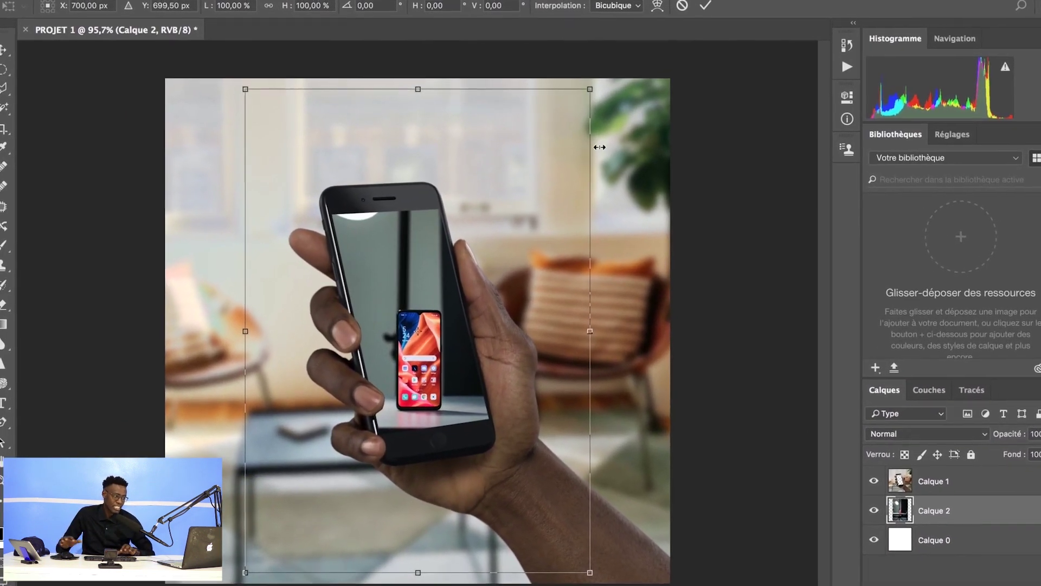
Free-transform the lamp photo down to about 53%, centre it over the phone screen, and apply.
{"action": "mouse_move", "coordinate": [598, 85]}
{"action": "left_mouse_down"}
{"action": "mouse_move", "coordinate": [484, 208]}
{"action": "mouse_move", "coordinate": [507, 209]}
{"action": "left_mouse_up"}
{"action": "left_click_drag", "start_coordinate": [442, 356], "coordinate": [518, 320]}
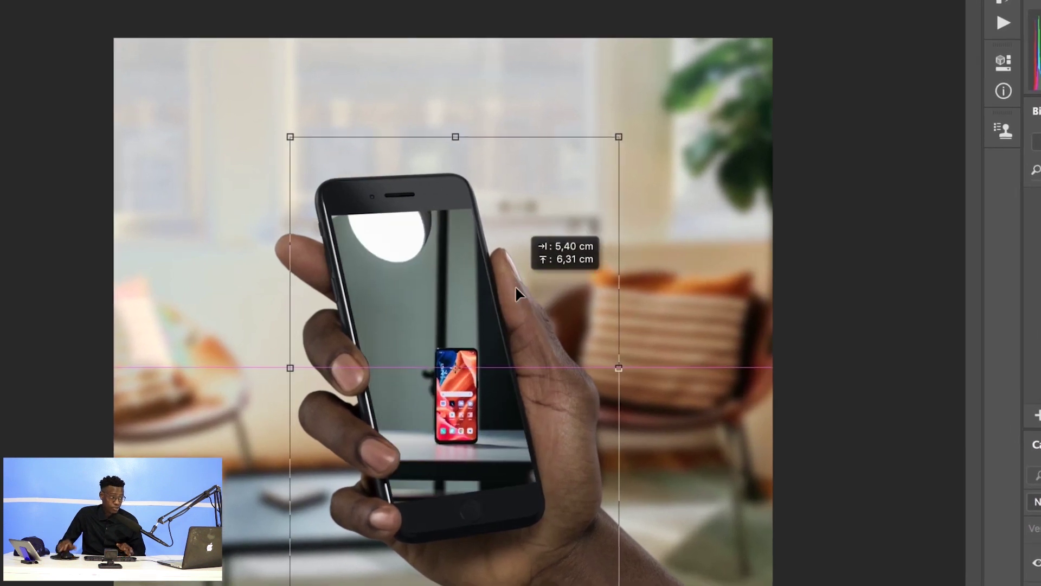
{"action": "left_click_drag", "start_coordinate": [646, 163], "coordinate": [565, 289]}
{"action": "mouse_move", "coordinate": [537, 347]}
{"action": "left_mouse_down"}
{"action": "mouse_move", "coordinate": [591, 219]}
{"action": "mouse_move", "coordinate": [513, 303]}
{"action": "left_mouse_up"}
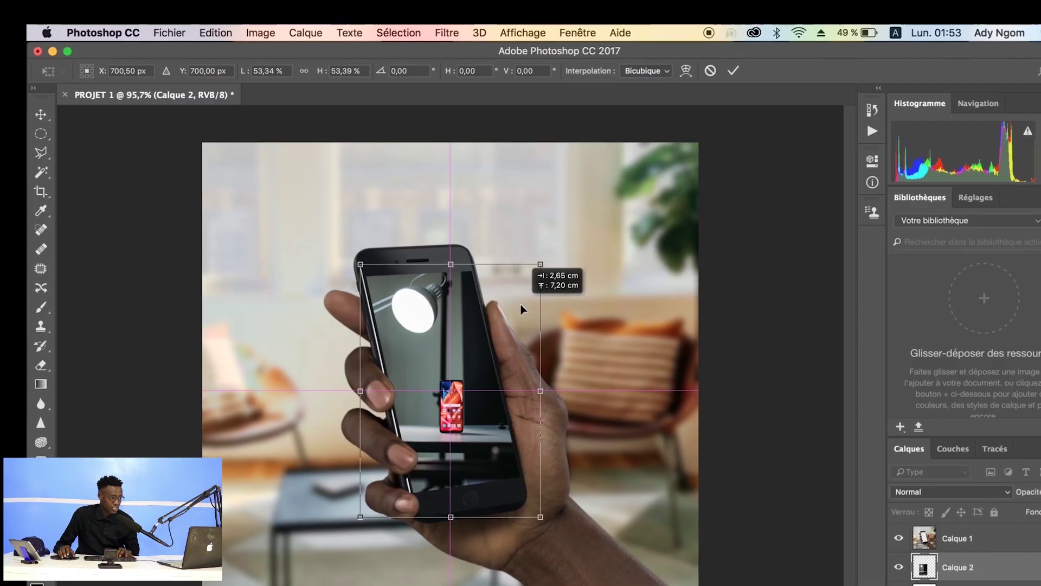
{"action": "key", "text": "Return"}
Skew the lamp photo's corners onto the tilted phone screen's corners and commit the transform.
{"action": "key", "text": "l"}
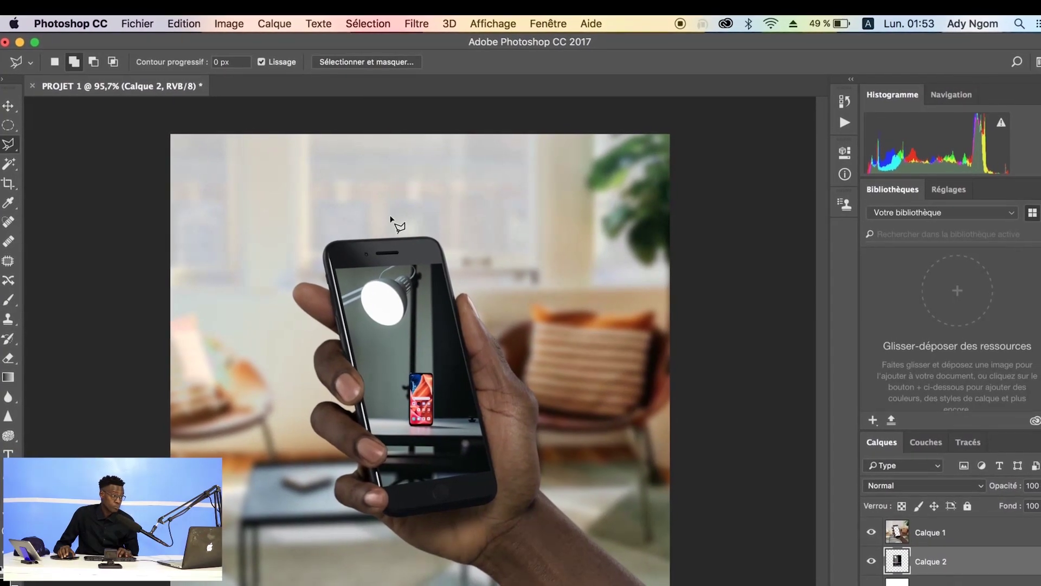
{"action": "left_click", "coordinate": [179, 21]}
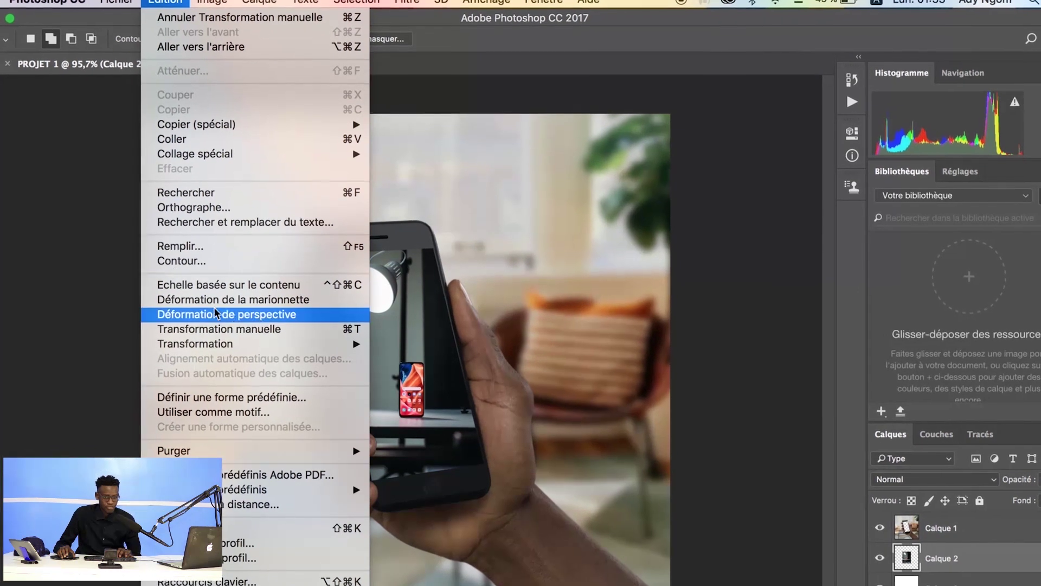
{"action": "mouse_move", "coordinate": [179, 334]}
{"action": "left_click", "coordinate": [456, 389]}
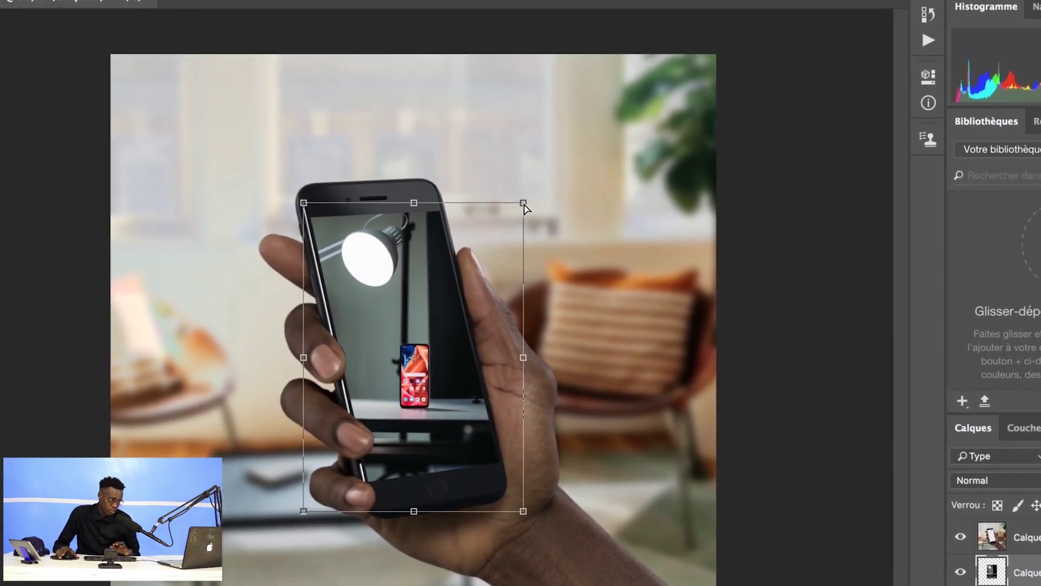
{"action": "left_click_drag", "start_coordinate": [525, 199], "coordinate": [526, 175]}
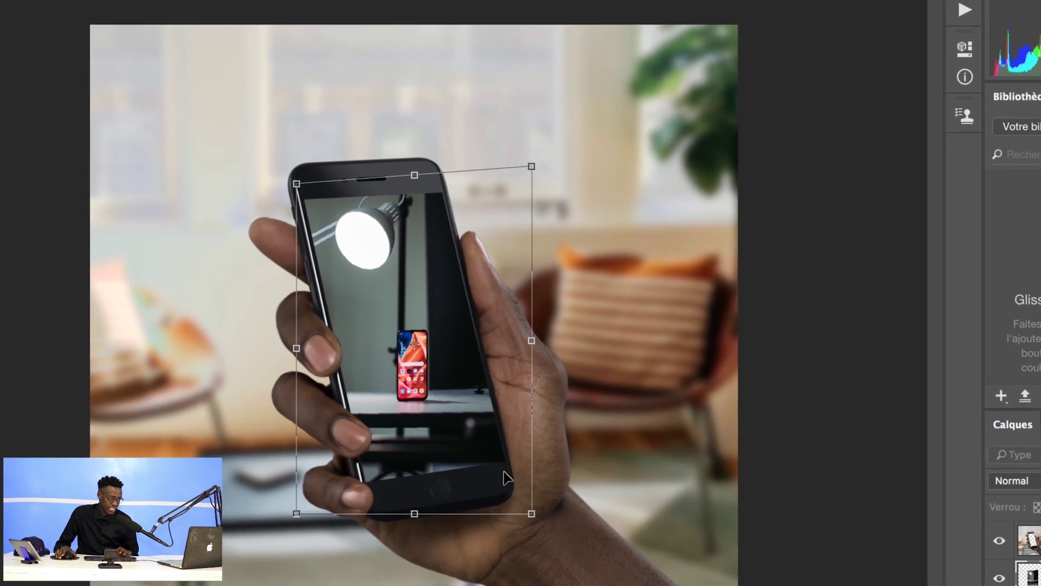
{"action": "left_click_drag", "start_coordinate": [538, 516], "coordinate": [542, 496]}
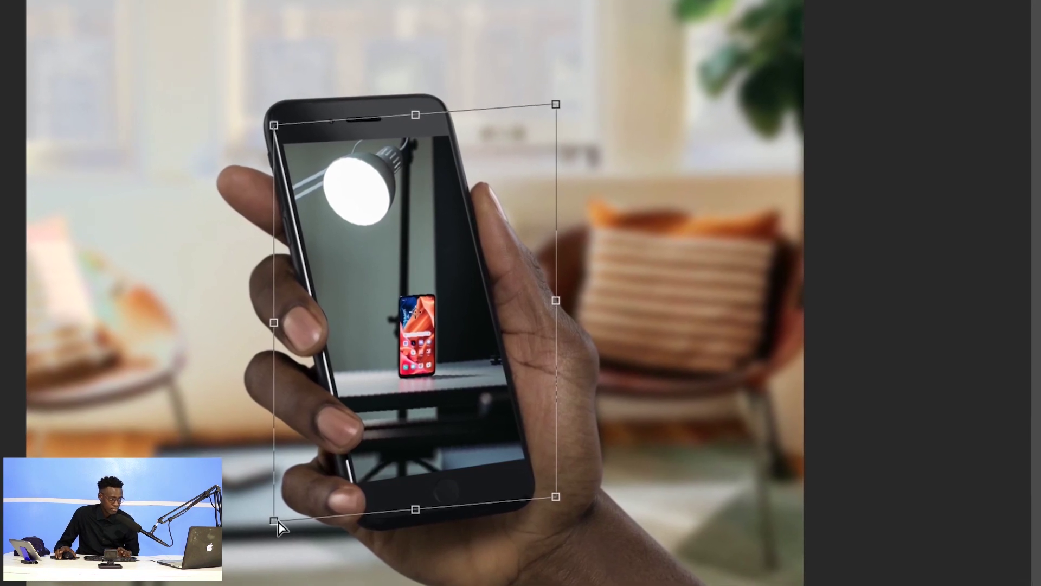
{"action": "left_click_drag", "start_coordinate": [271, 522], "coordinate": [350, 511]}
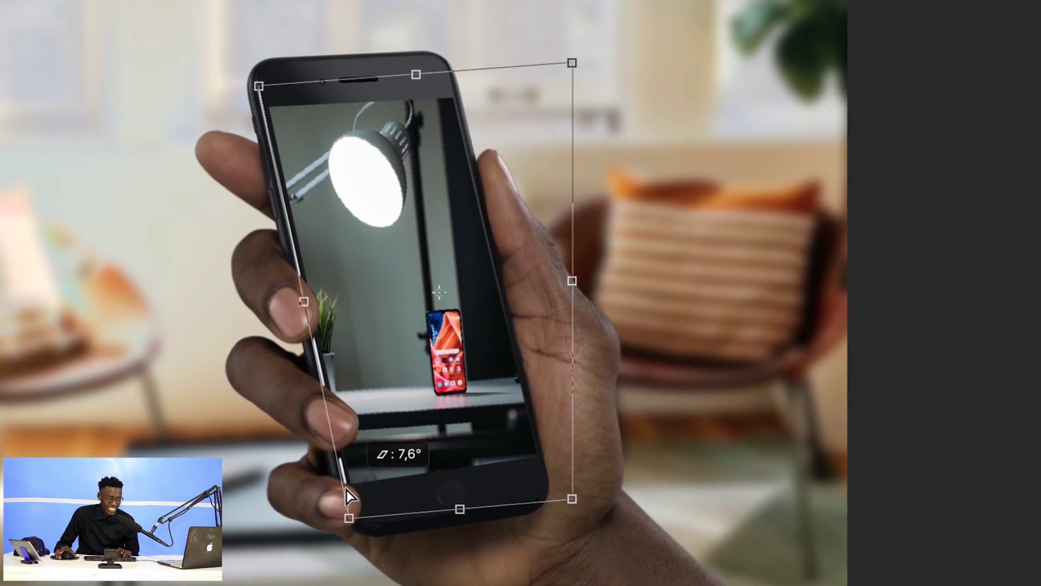
{"action": "left_click_drag", "start_coordinate": [347, 520], "coordinate": [344, 497]}
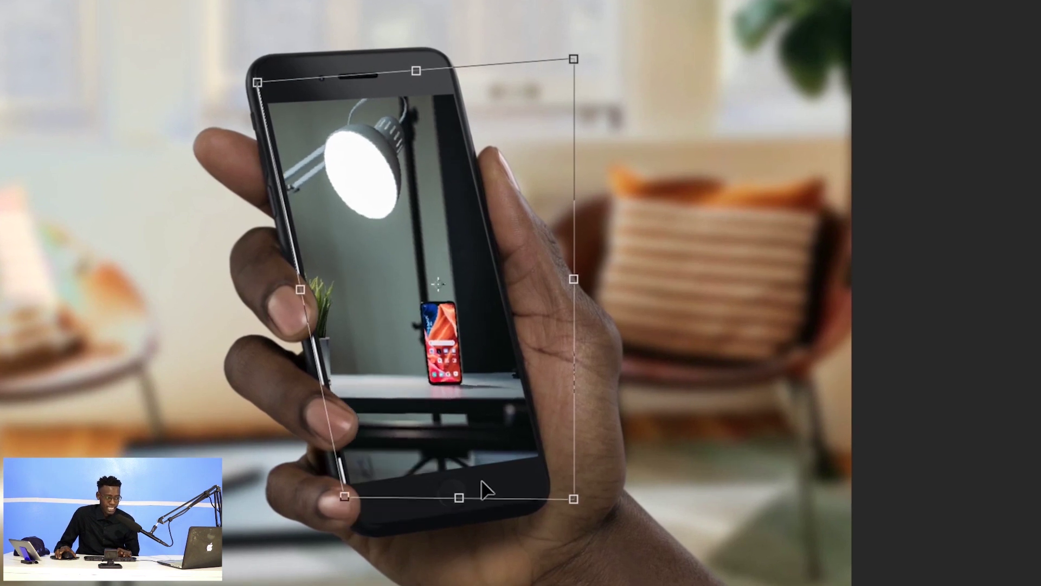
{"action": "left_click_drag", "start_coordinate": [569, 491], "coordinate": [558, 456]}
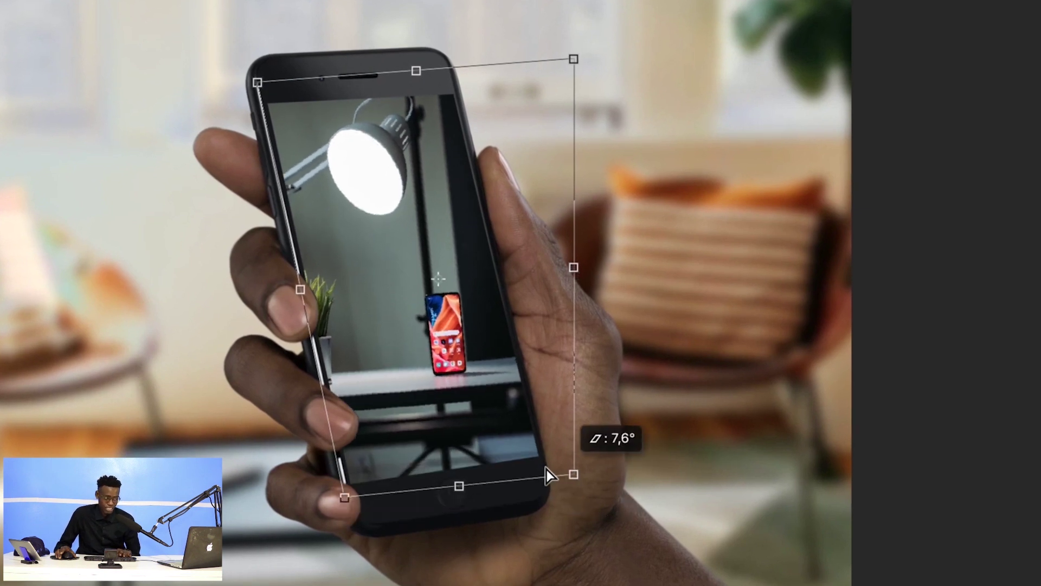
{"action": "left_click_drag", "start_coordinate": [574, 59], "coordinate": [457, 77]}
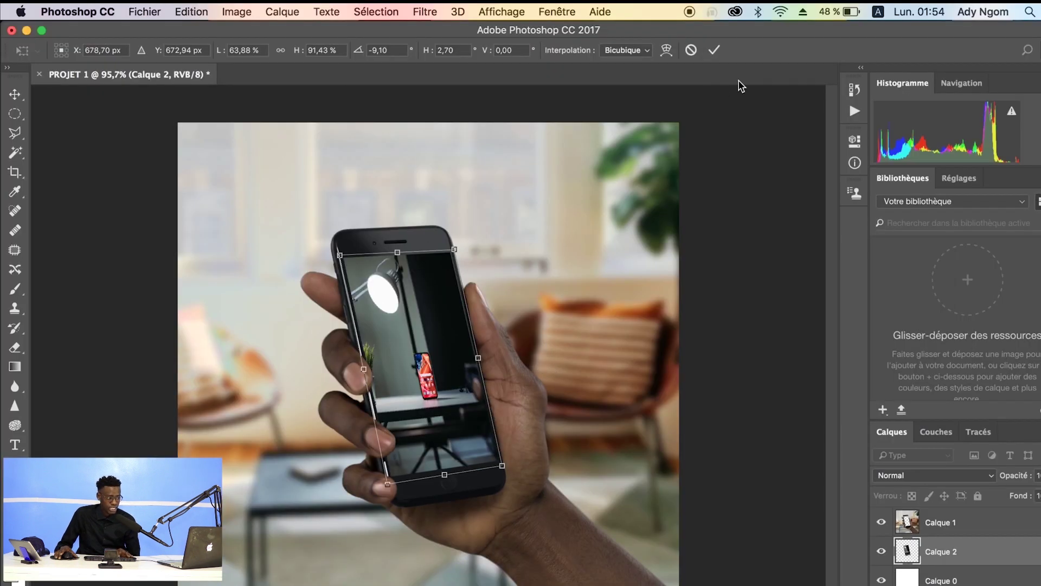
{"action": "left_click", "coordinate": [714, 51]}
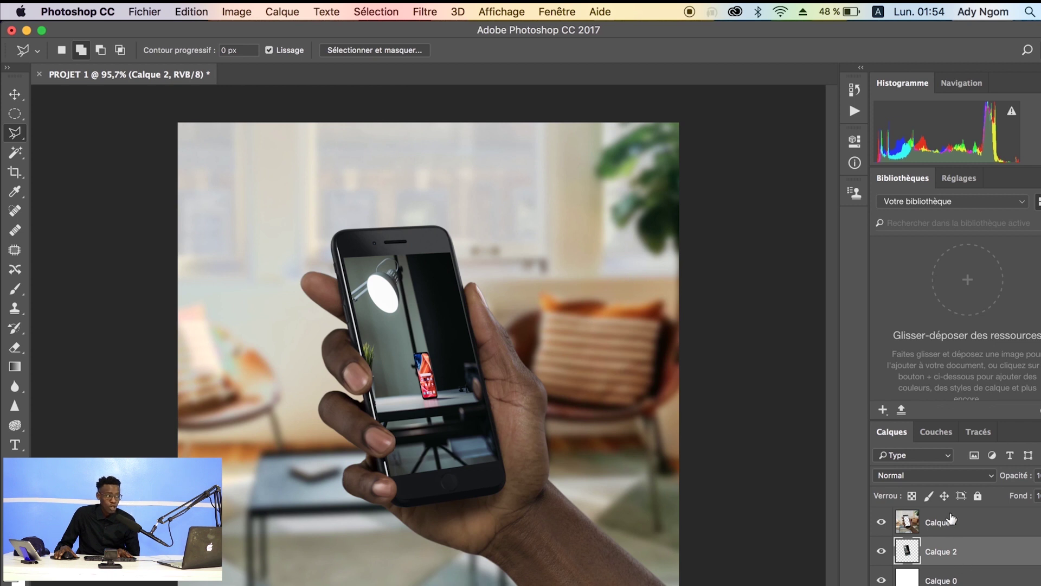
Desaturate the Calque 1 background photo to black and white with Hue/Saturation at Saturation -100.
{"action": "left_click", "coordinate": [242, 9]}
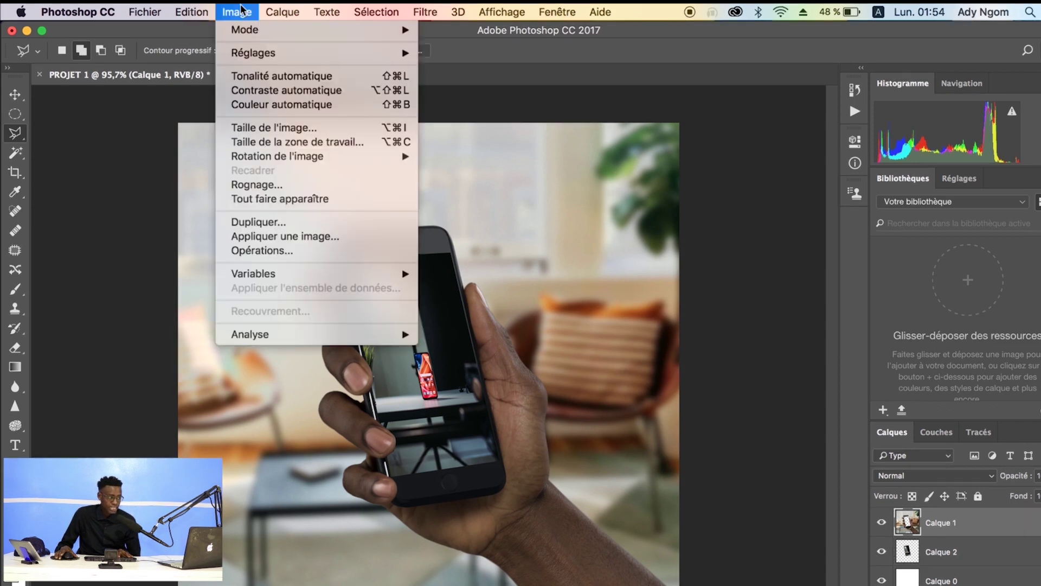
{"action": "mouse_move", "coordinate": [253, 52]}
{"action": "left_click", "coordinate": [551, 138]}
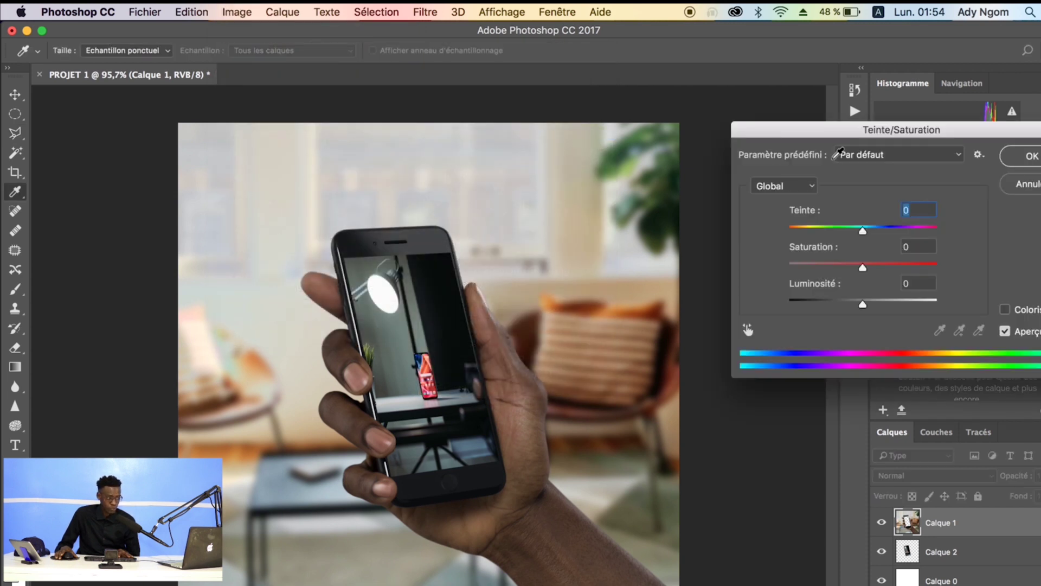
{"action": "left_click_drag", "start_coordinate": [823, 267], "coordinate": [693, 267]}
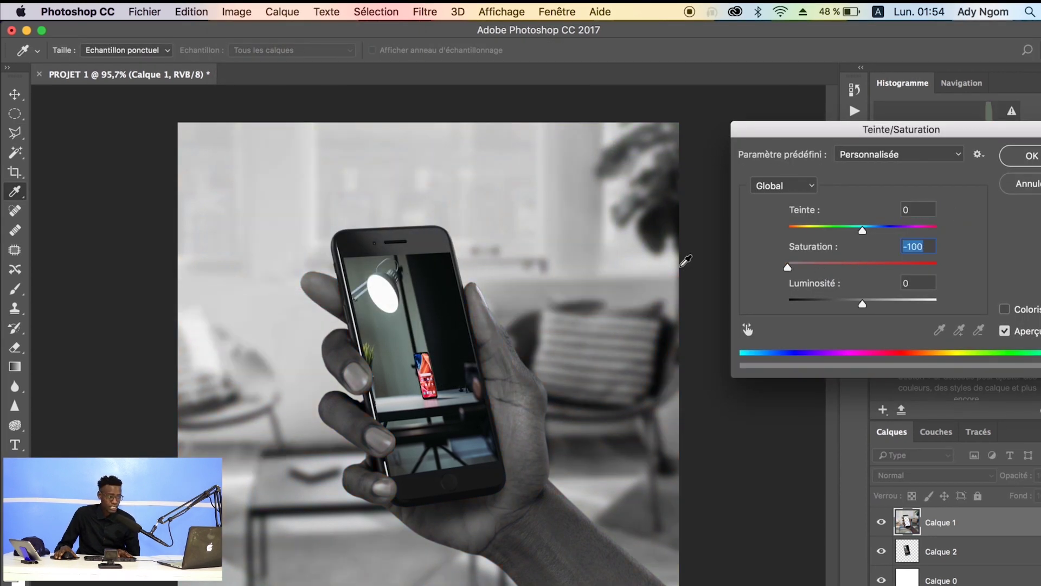
{"action": "left_click", "coordinate": [1016, 157]}
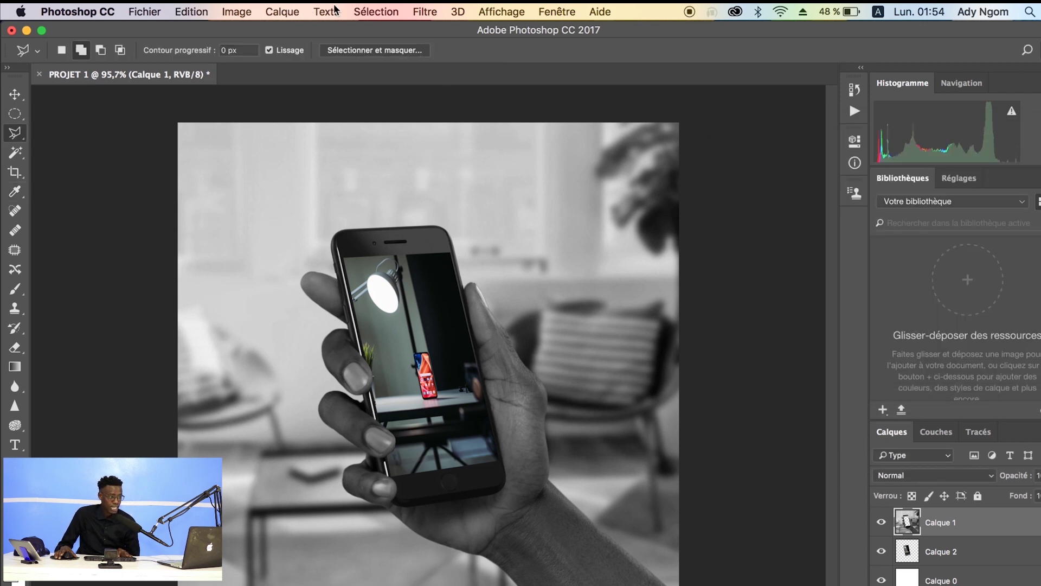
Slightly darken the background's midtones with a Curves adjustment.
{"action": "key", "text": "super+m"}
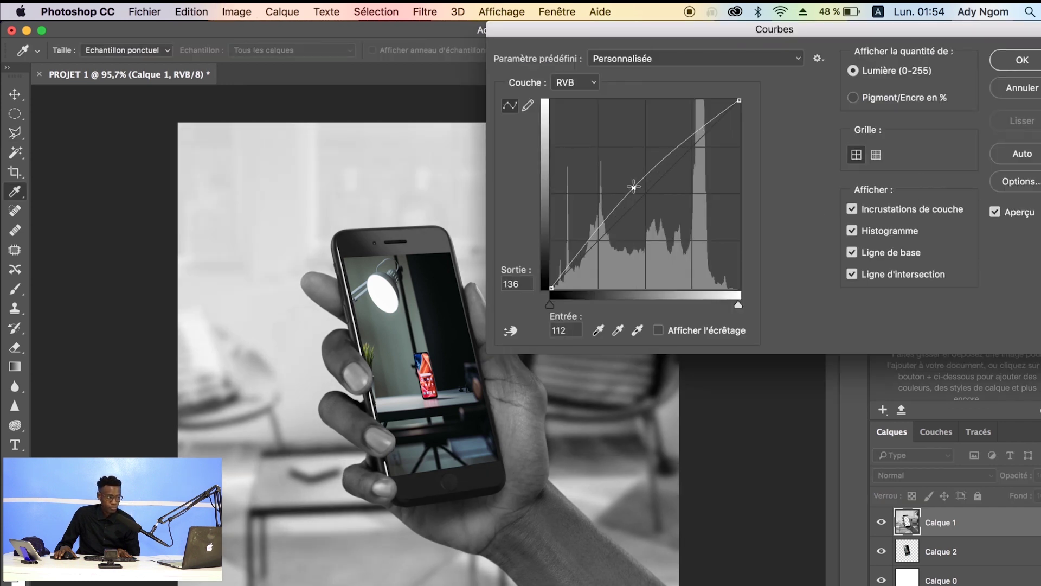
{"action": "left_click_drag", "start_coordinate": [654, 218], "coordinate": [644, 210]}
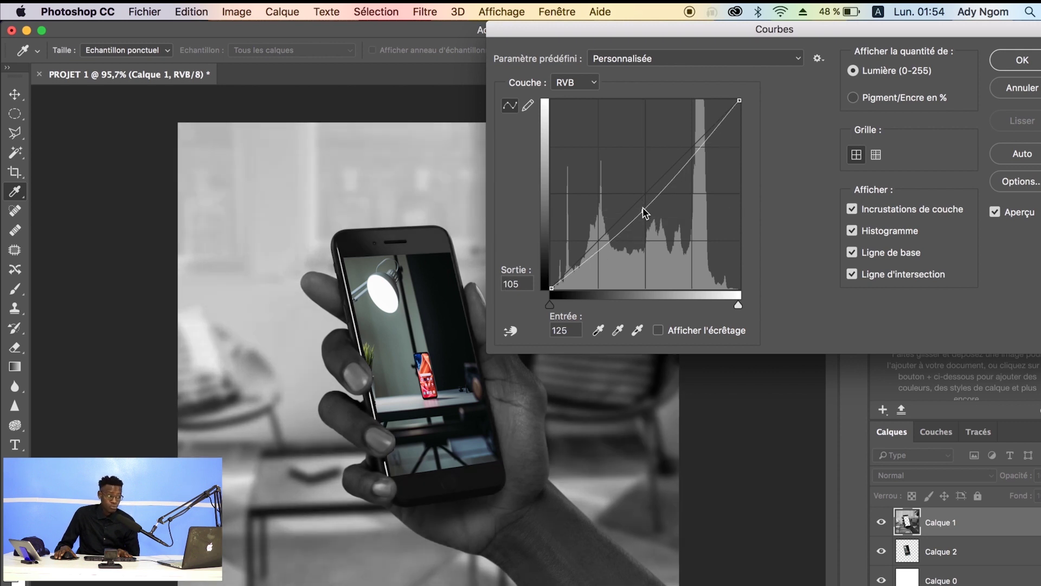
{"action": "key", "text": "Return"}
{"action": "key", "text": "l"}
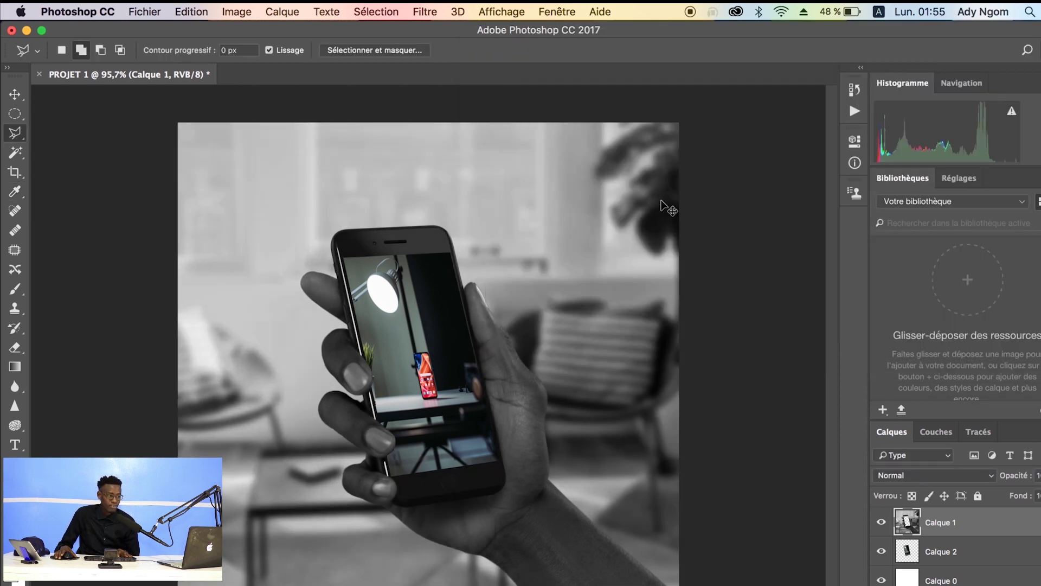
Brighten the background's highlights with Levels, moving the white input and setting midtones to 0.87.
{"action": "key", "text": "ctrl+l"}
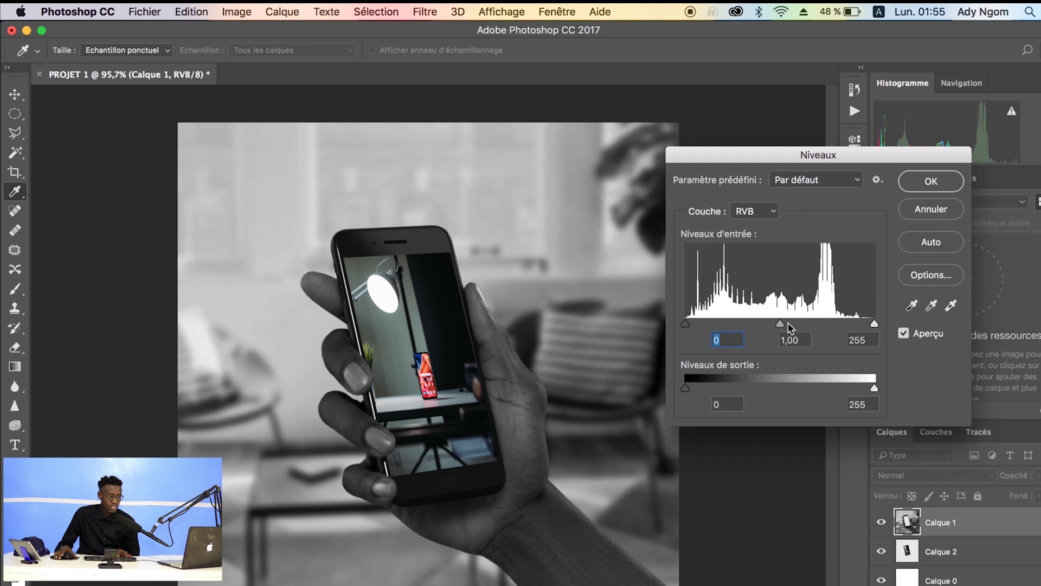
{"action": "left_click_drag", "start_coordinate": [866, 326], "coordinate": [862, 327]}
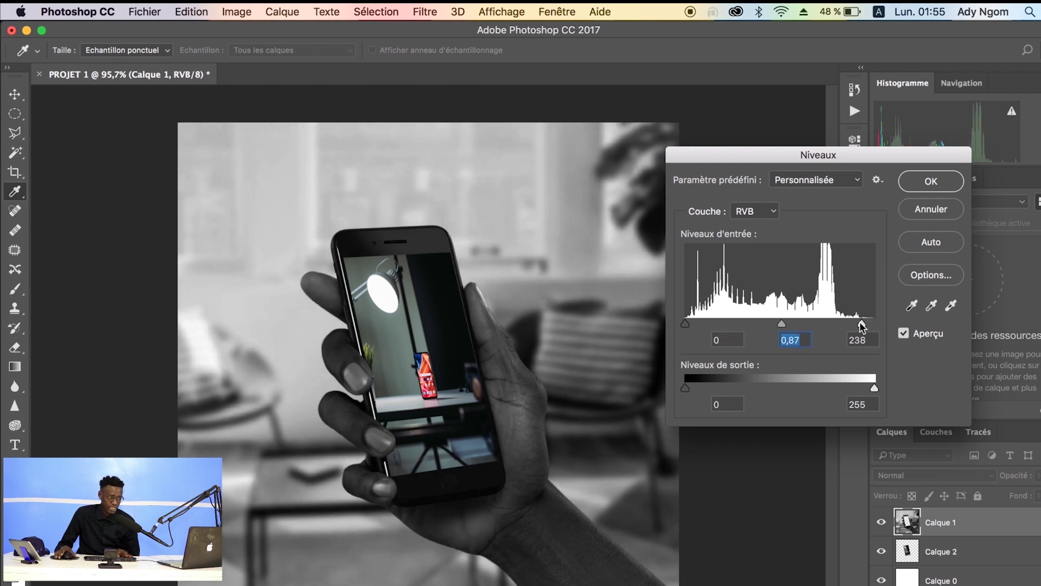
{"action": "key", "text": "Tab"}
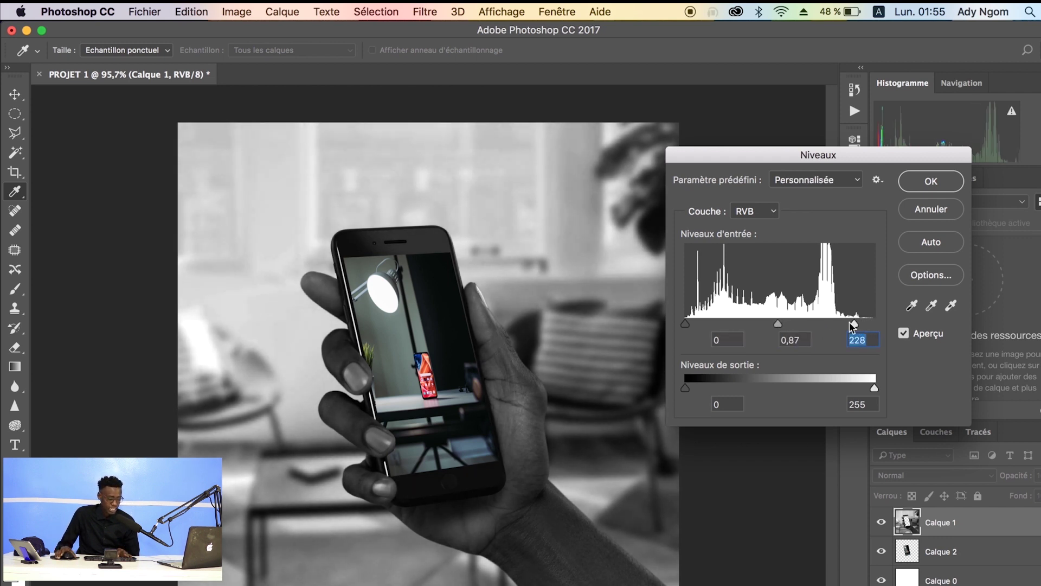
{"action": "key", "text": "Return"}
{"action": "key", "text": "l"}
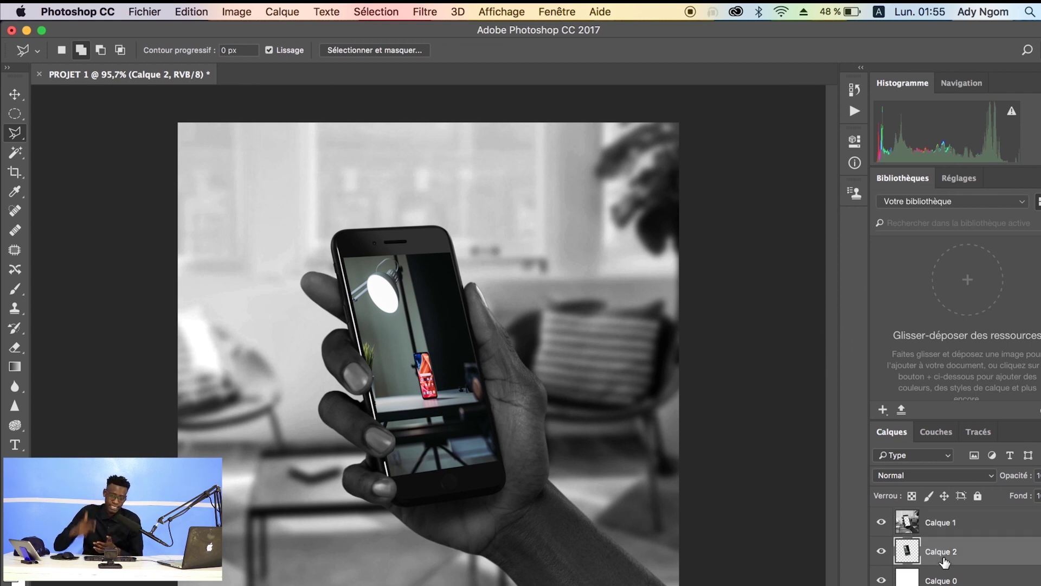
Try Hue/Saturation on the lamp photo without changing it, then start saving as PROJET 1.
{"action": "key", "text": "super+u"}
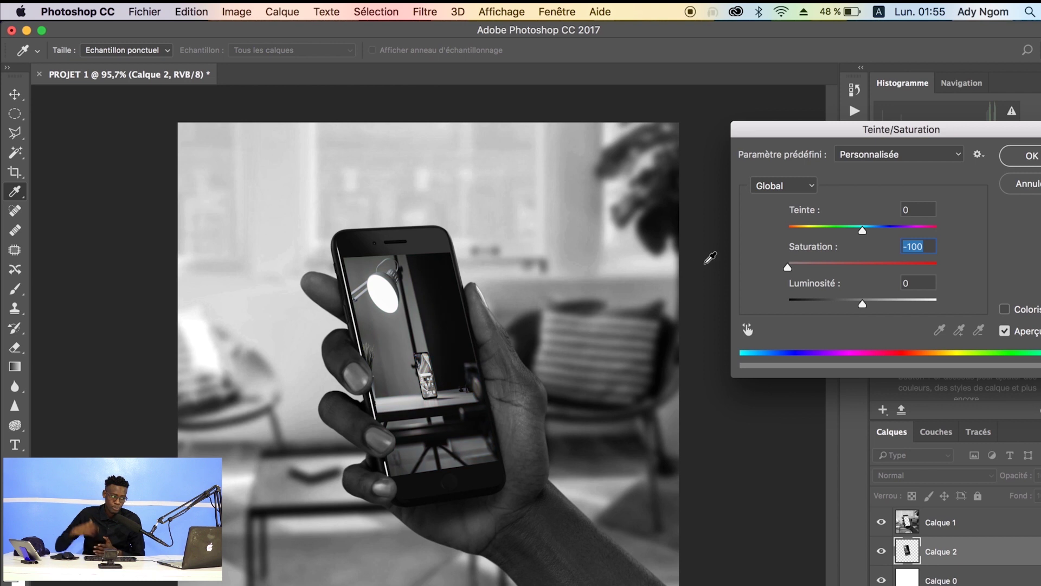
{"action": "left_click_drag", "start_coordinate": [916, 264], "coordinate": [873, 266]}
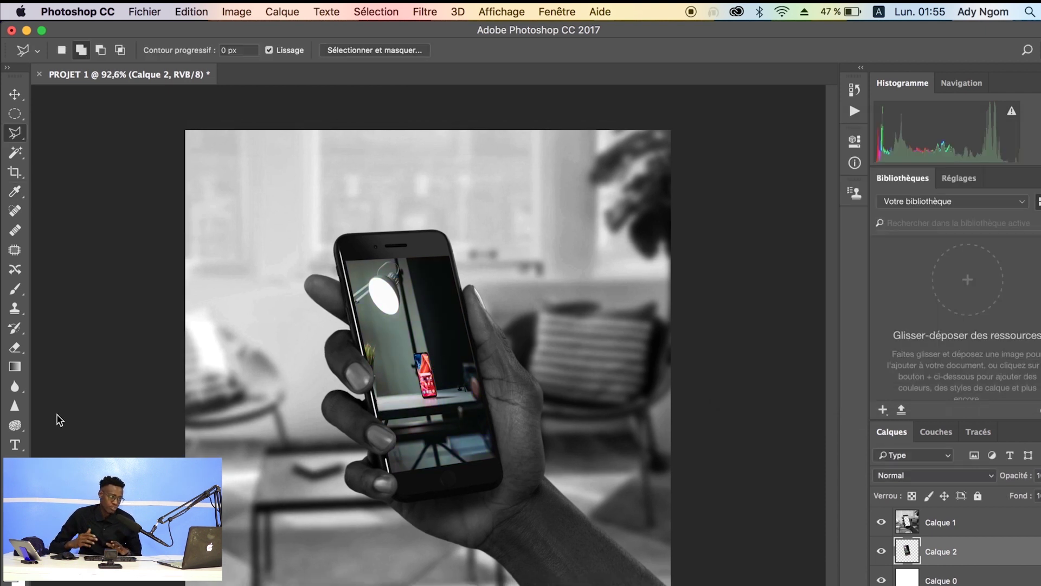
{"action": "key", "text": "super+shift+s"}
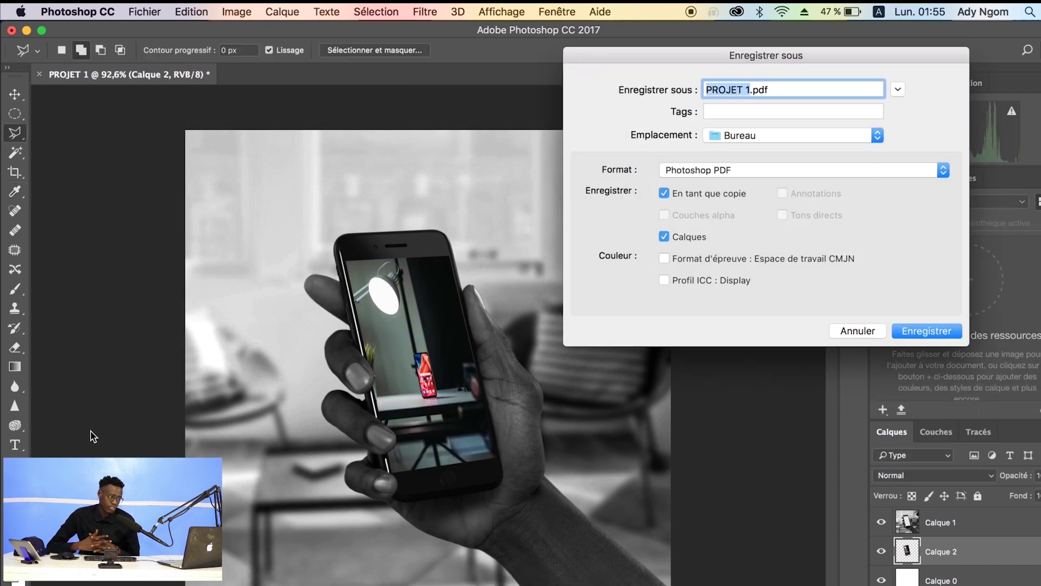
Save the mockup to the desktop as JPEG PROJET 1.jpg at quality 8.
{"action": "left_click", "coordinate": [770, 168]}
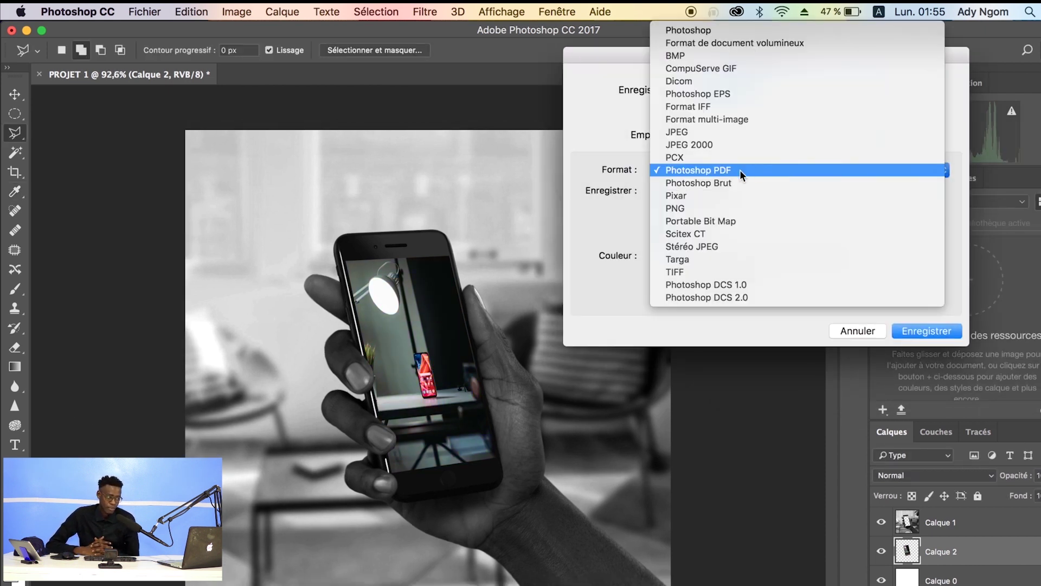
{"action": "left_click", "coordinate": [716, 138]}
{"action": "key", "text": "Return"}
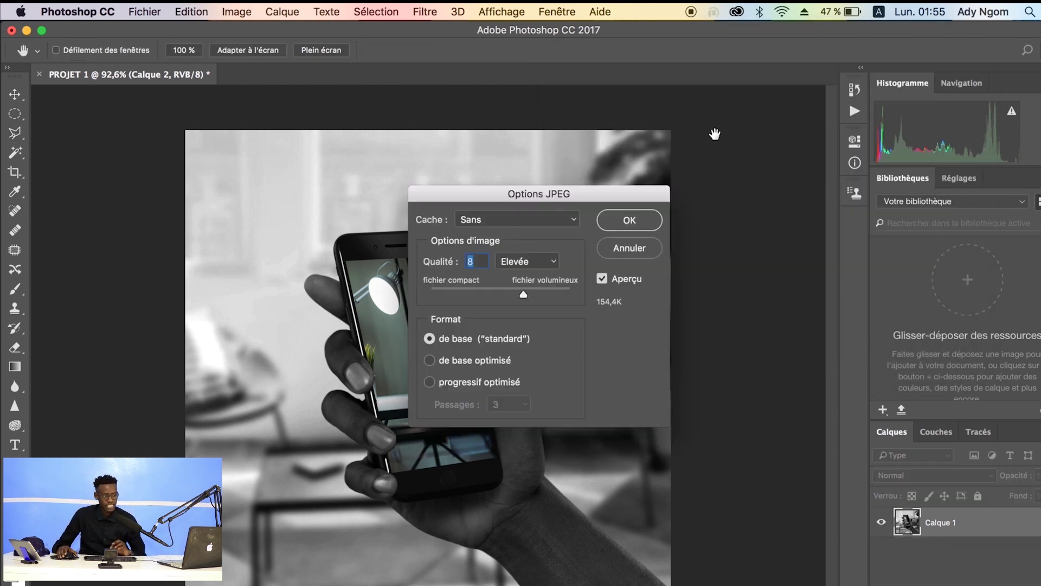
{"action": "left_click", "coordinate": [631, 248]}
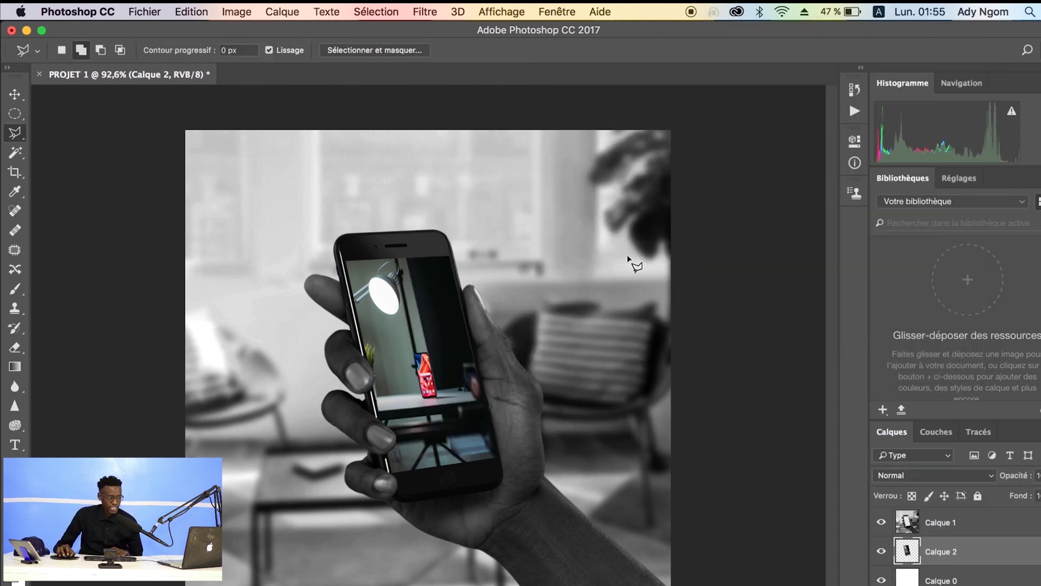